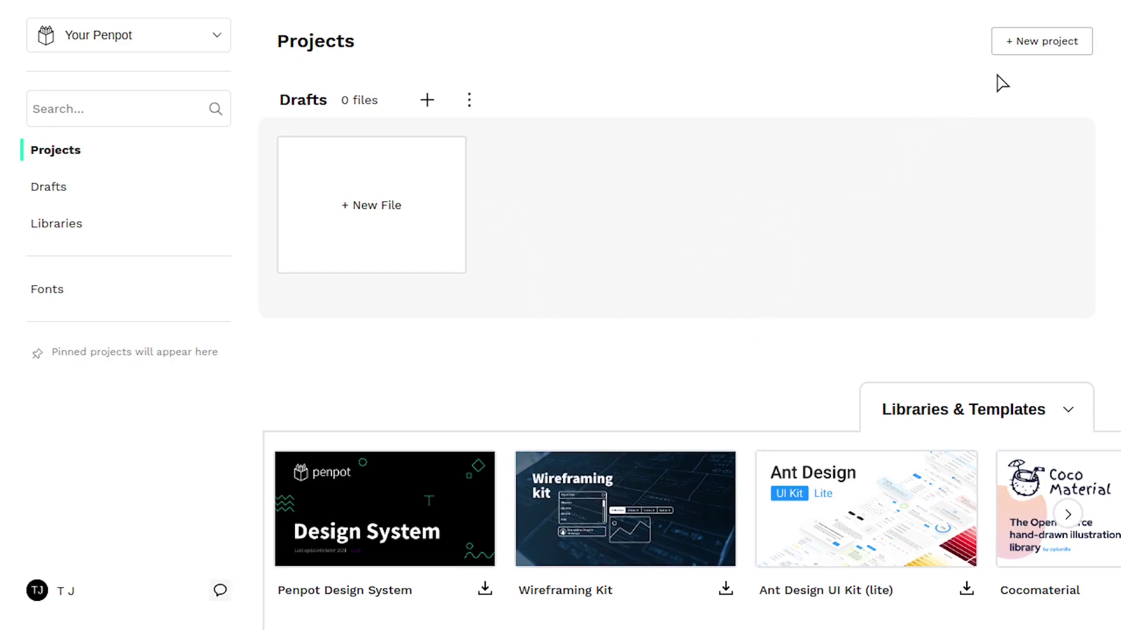
Step: Create a new draft file, New File 1, in Drafts and show its options menu
{"action": "left_click", "coordinate": [205, 42]}
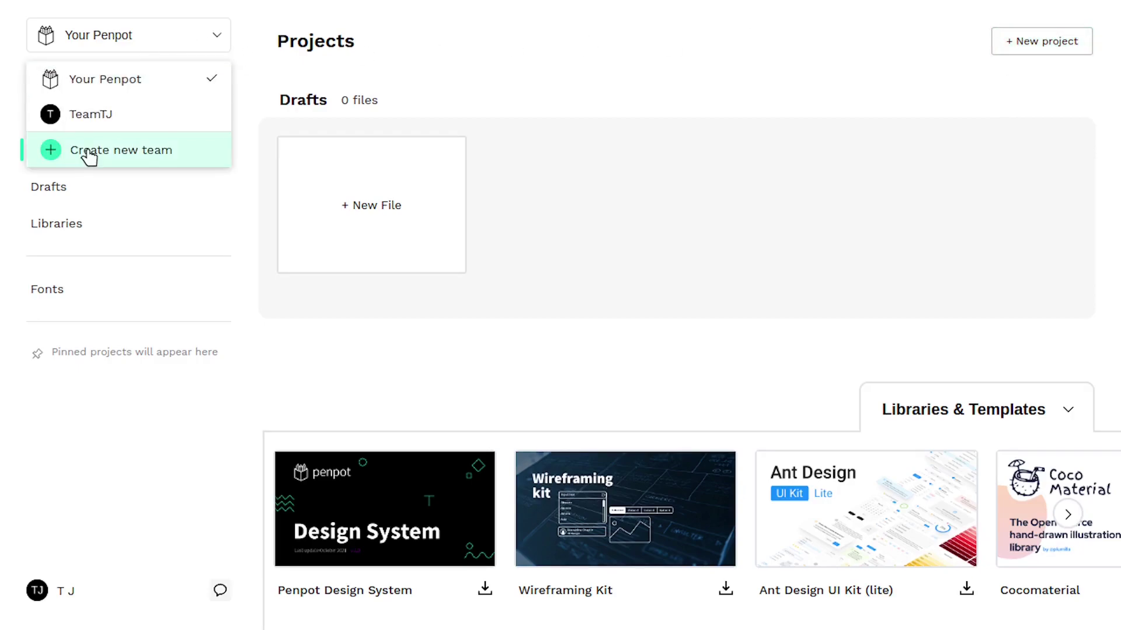
{"action": "left_click", "coordinate": [325, 380]}
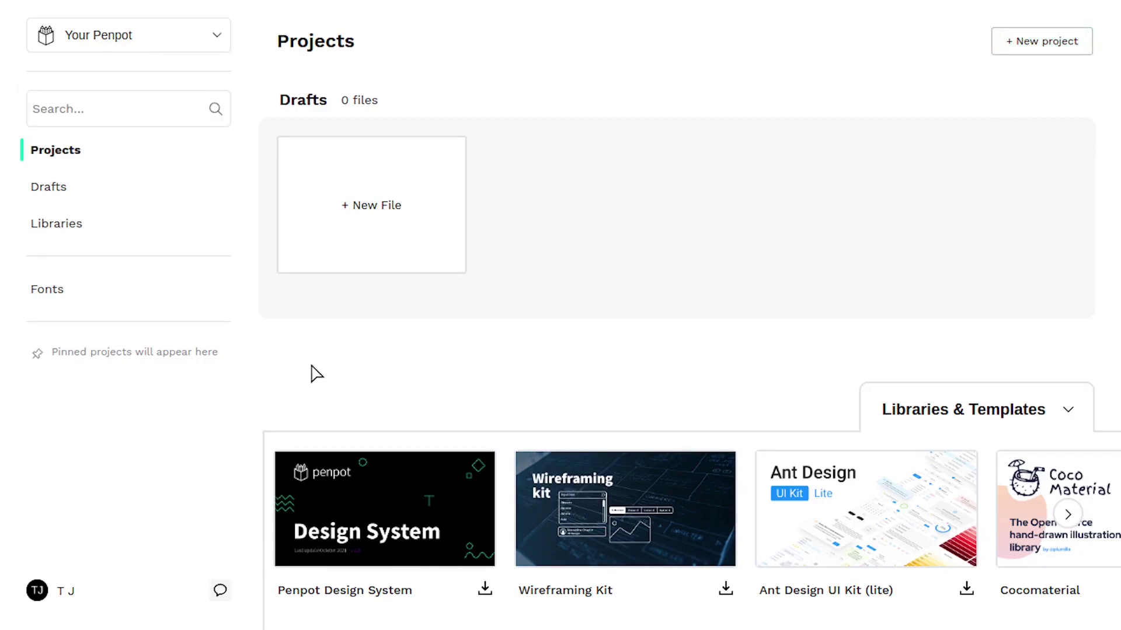
{"action": "left_click", "coordinate": [51, 193]}
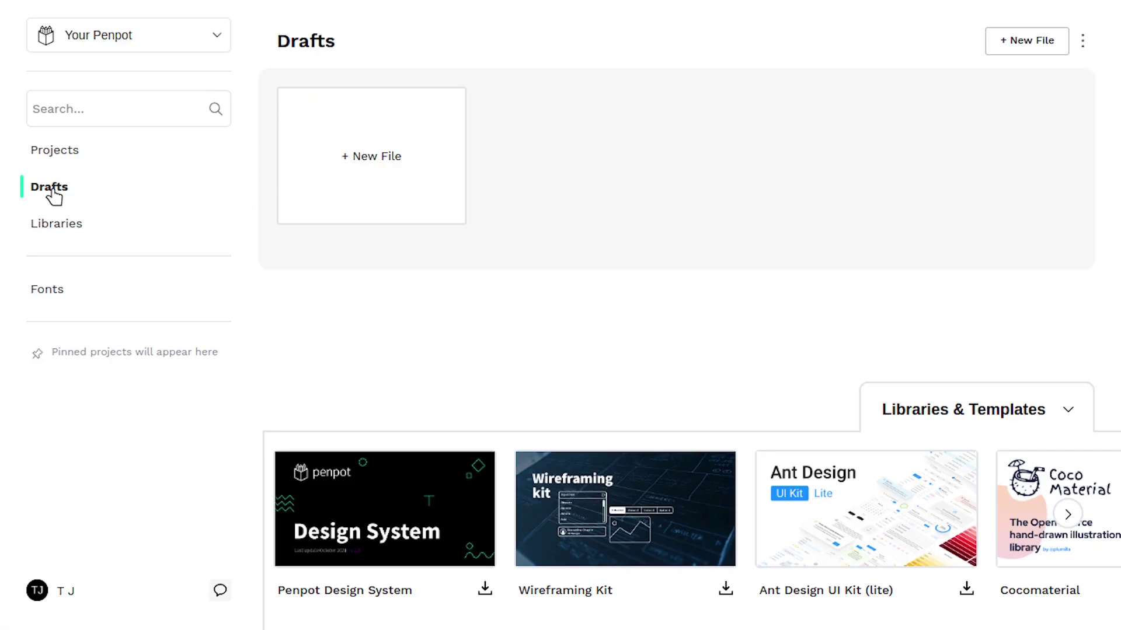
{"action": "left_click", "coordinate": [384, 165]}
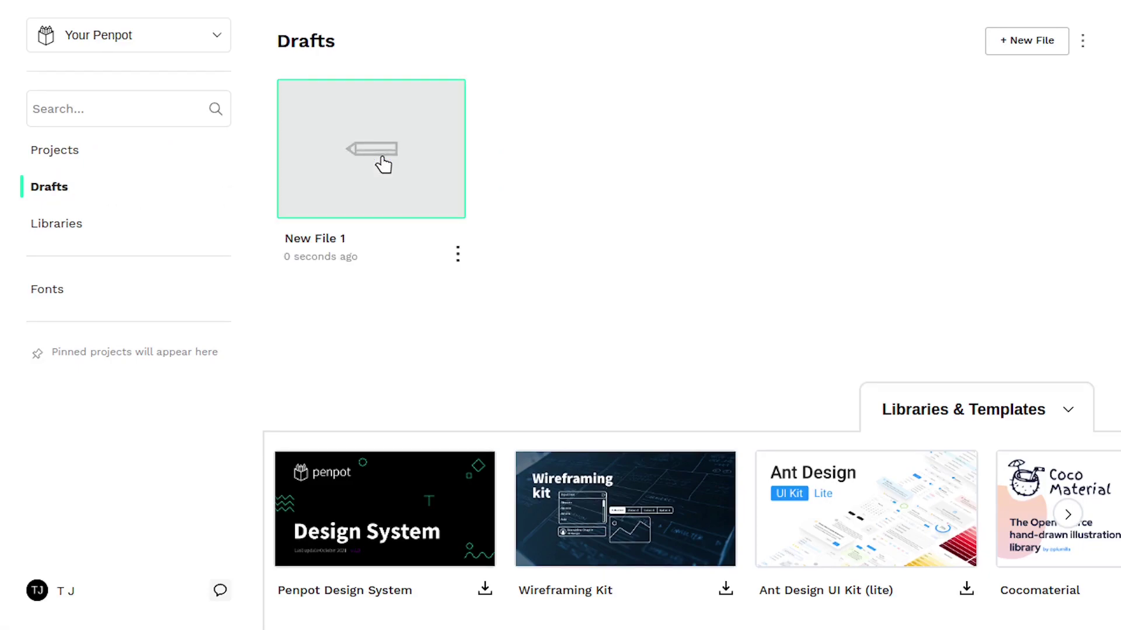
{"action": "left_click", "coordinate": [458, 255]}
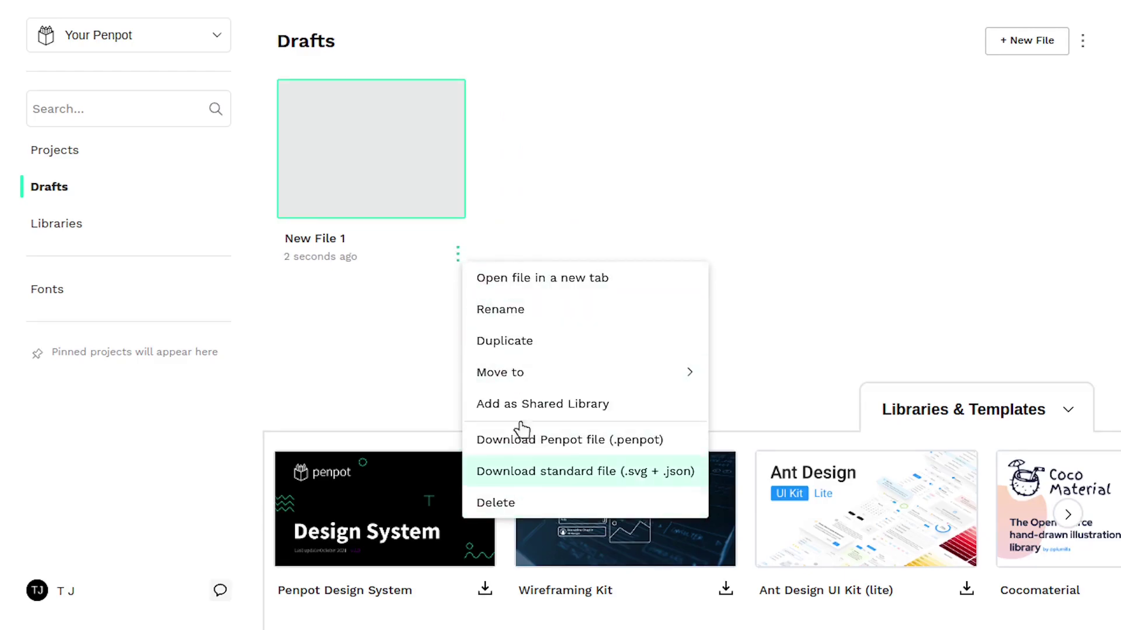
Step: Open New File 1 in the editor and view the Prototype and Inspect panels
{"action": "left_click", "coordinate": [413, 345]}
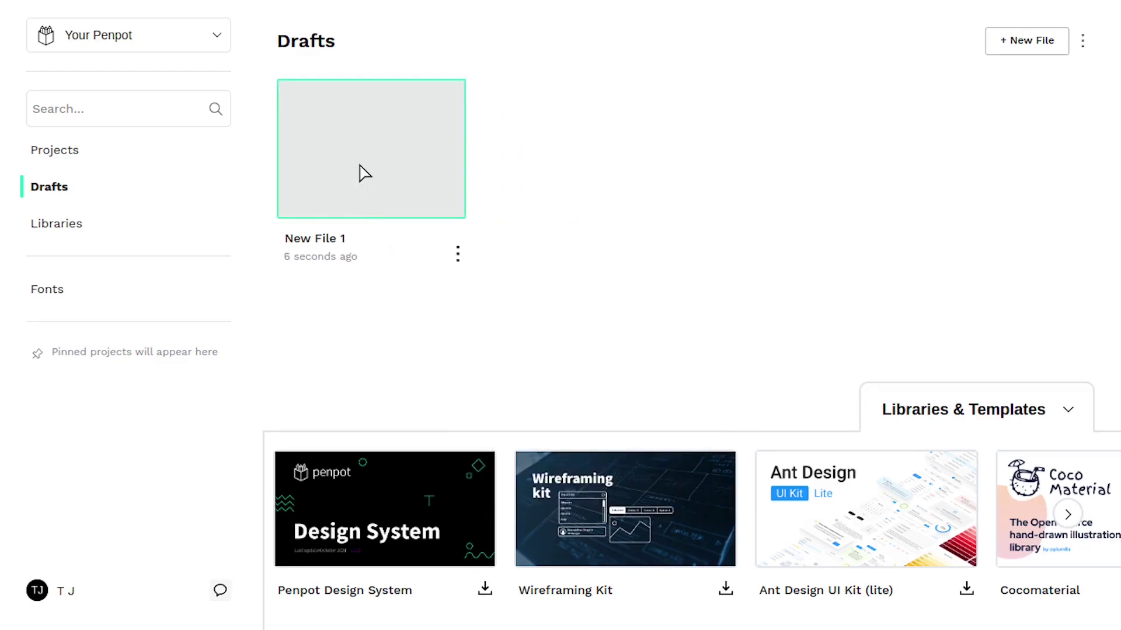
{"action": "double_click", "coordinate": [363, 176]}
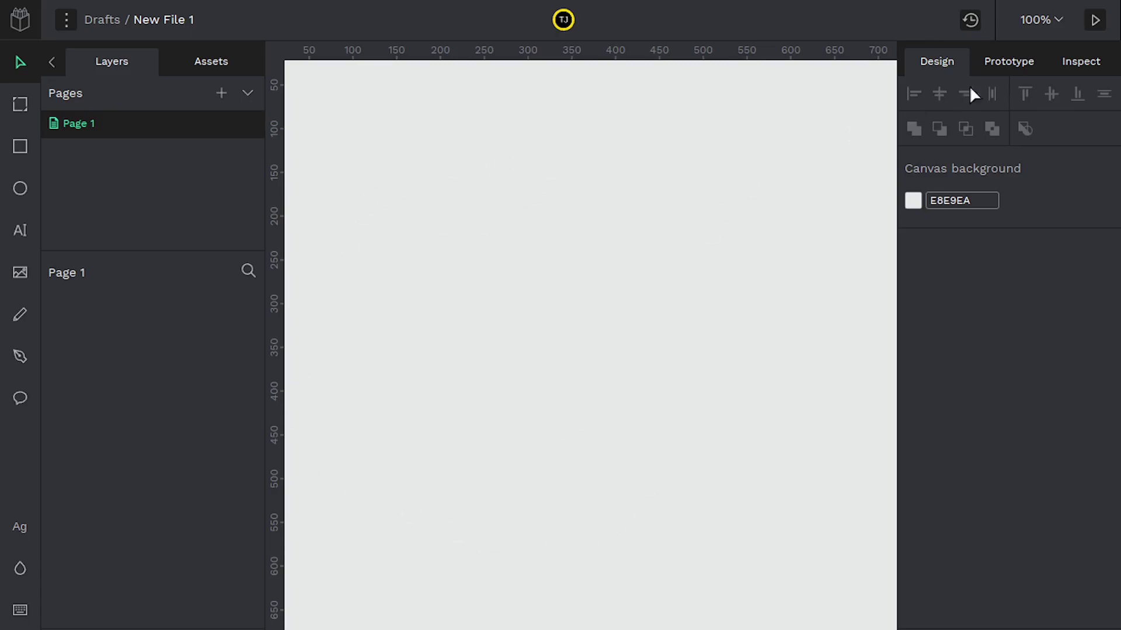
{"action": "left_click", "coordinate": [1001, 66]}
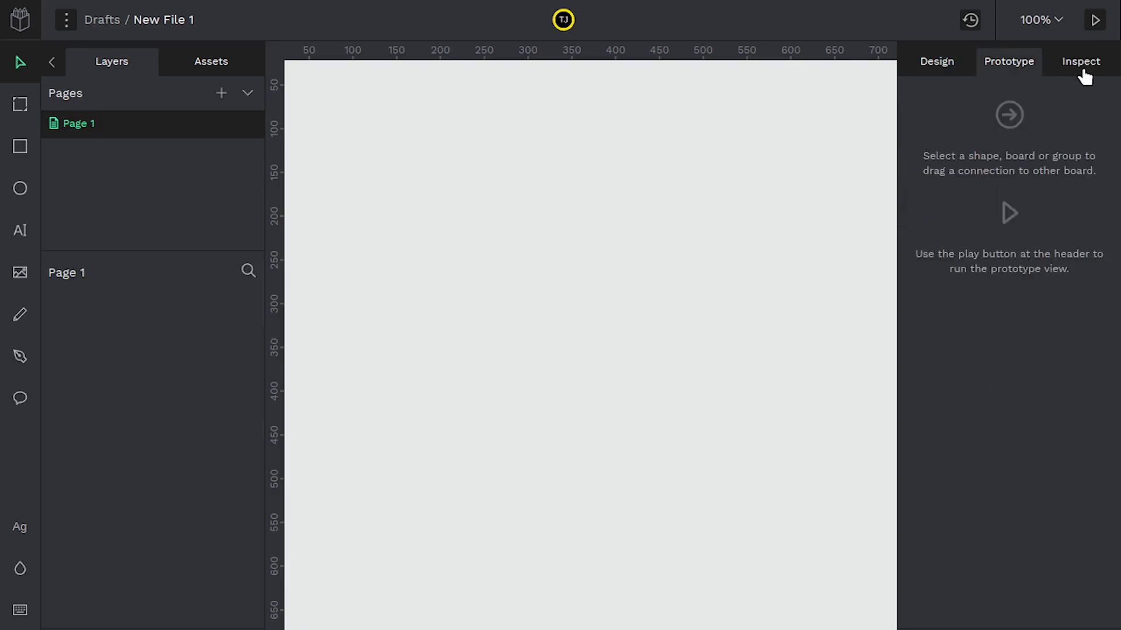
{"action": "left_click", "coordinate": [1079, 69]}
Step: Browse Prototype, Design, Assets and Layers, then drag across the empty Page 1 canvas
{"action": "left_click", "coordinate": [1007, 69]}
{"action": "left_click", "coordinate": [931, 68]}
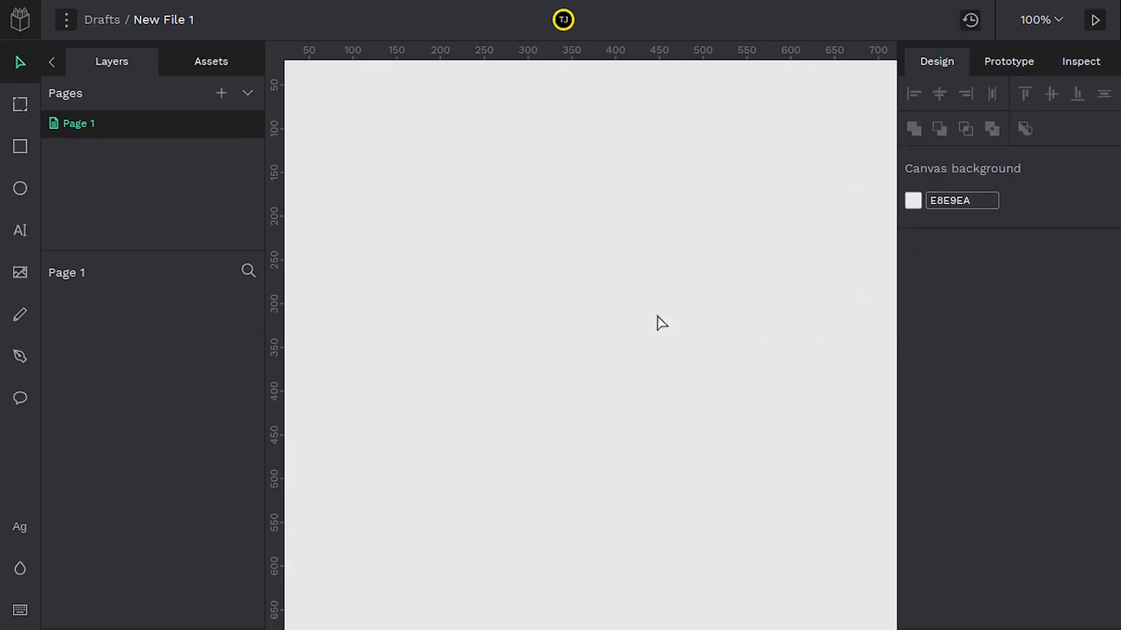
{"action": "left_click", "coordinate": [182, 63]}
{"action": "left_click", "coordinate": [142, 67]}
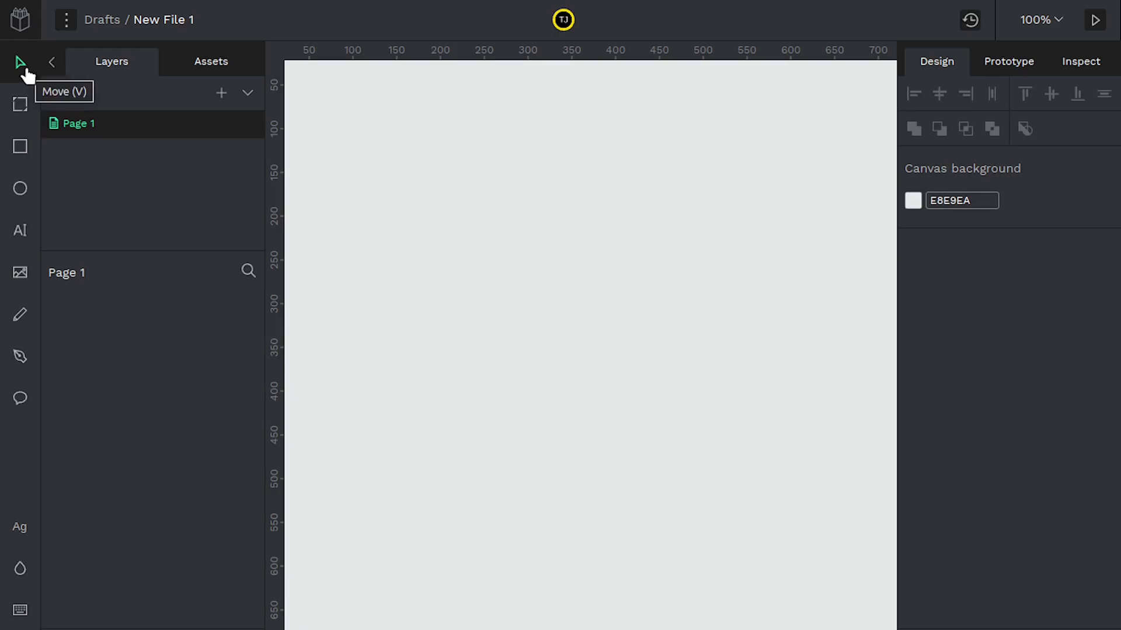
{"action": "left_click_drag", "start_coordinate": [376, 169], "coordinate": [672, 427]}
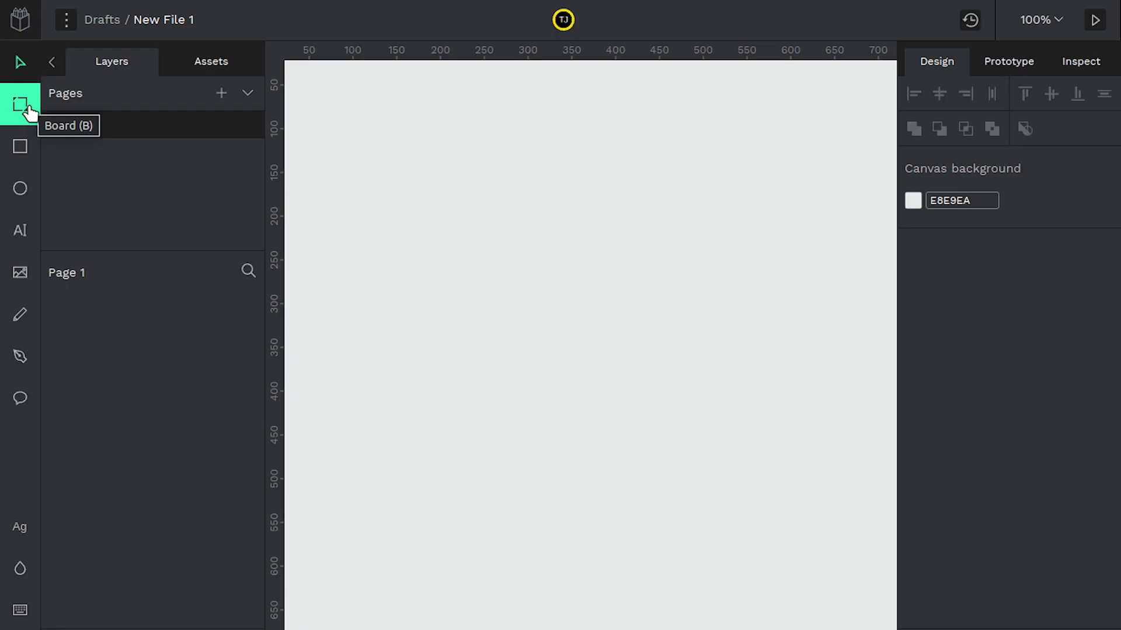
Step: Draw a rectangle near the top left and an ellipse to its right
{"action": "left_click", "coordinate": [28, 159]}
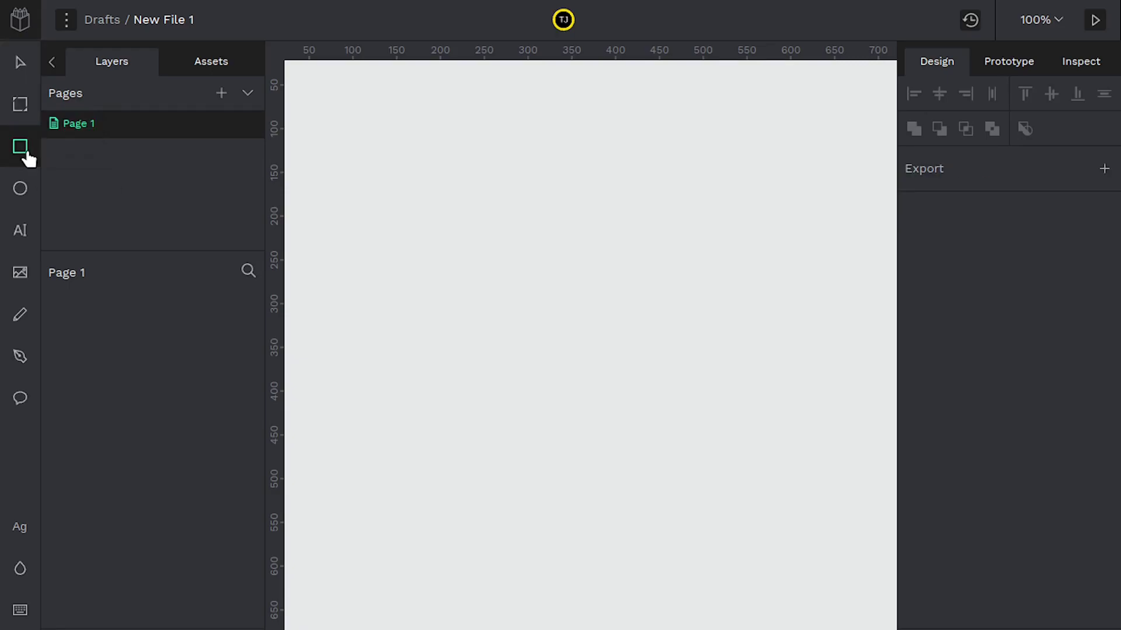
{"action": "mouse_move", "coordinate": [364, 126]}
{"action": "left_mouse_down"}
{"action": "mouse_move", "coordinate": [433, 205]}
{"action": "mouse_move", "coordinate": [653, 404]}
{"action": "mouse_move", "coordinate": [582, 380]}
{"action": "left_mouse_up"}
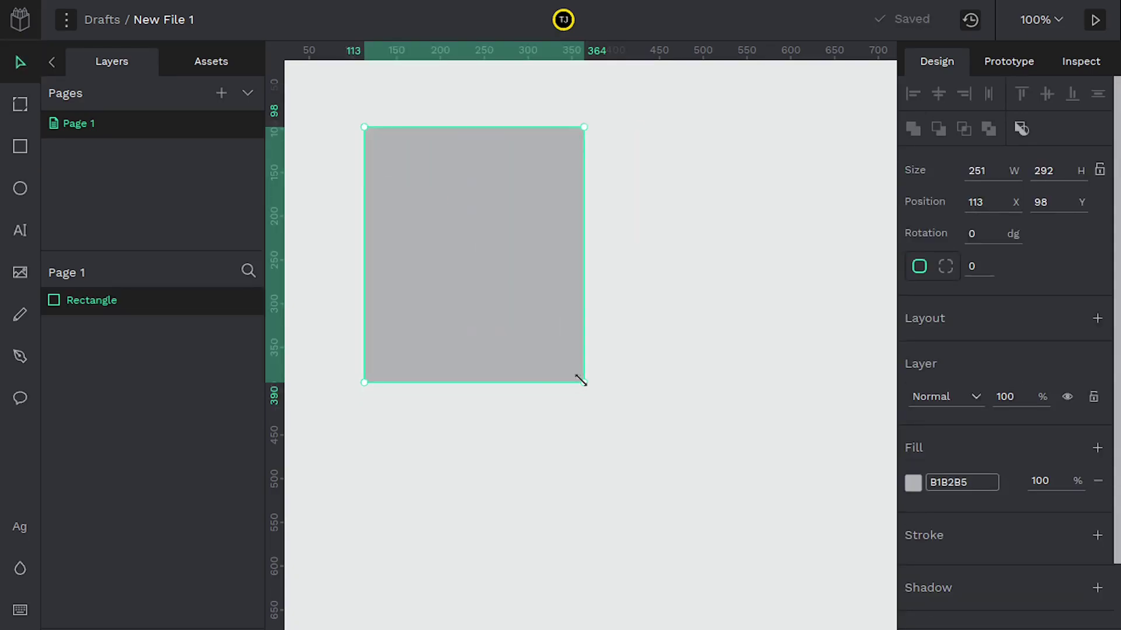
{"action": "left_click", "coordinate": [19, 189]}
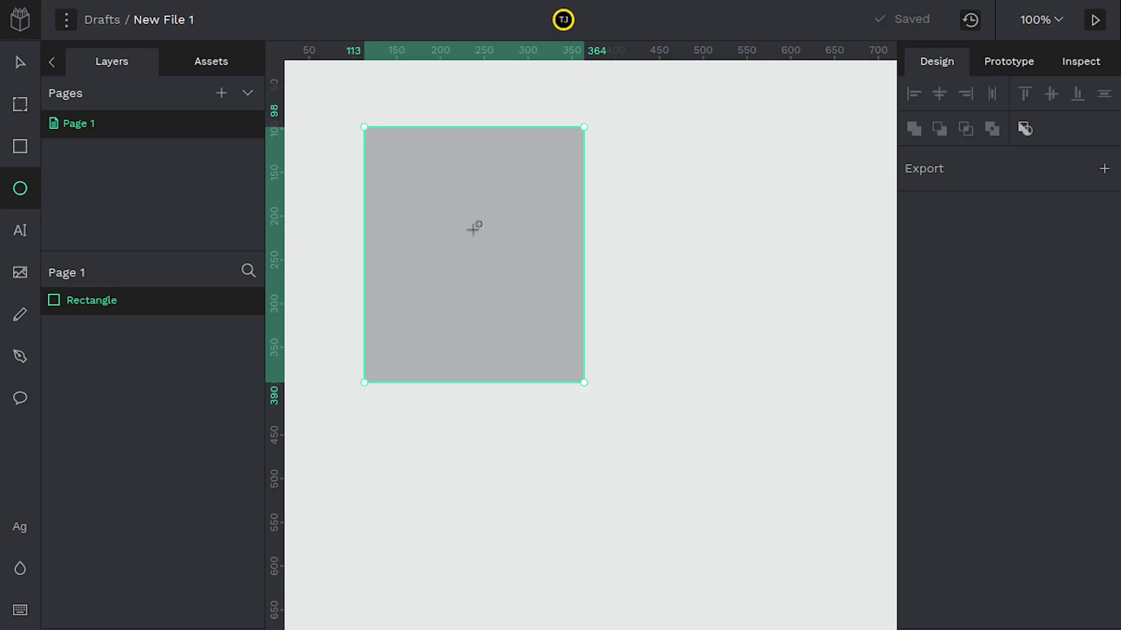
{"action": "left_click_drag", "start_coordinate": [636, 160], "coordinate": [868, 432]}
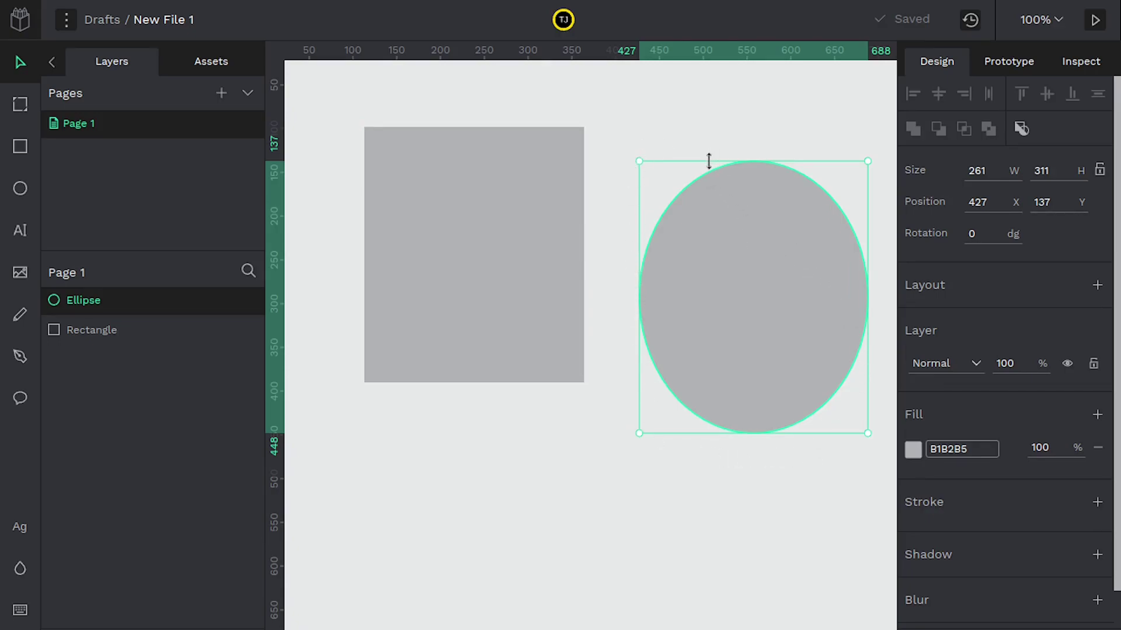
Step: Reshape the ellipse to a near-circle of 288×280 and place it at X 373, Y 319
{"action": "mouse_move", "coordinate": [709, 160]}
{"action": "left_mouse_down"}
{"action": "mouse_move", "coordinate": [690, 311]}
{"action": "mouse_move", "coordinate": [701, 160]}
{"action": "left_mouse_up"}
{"action": "left_click_drag", "start_coordinate": [646, 261], "coordinate": [632, 283]}
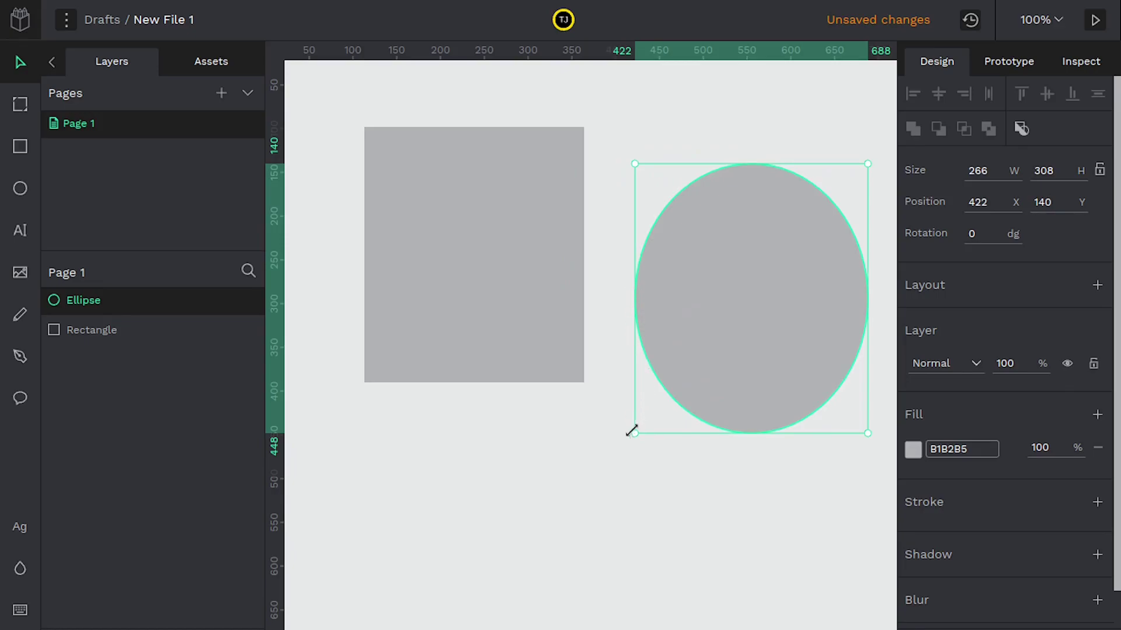
{"action": "left_click_drag", "start_coordinate": [633, 432], "coordinate": [605, 425]}
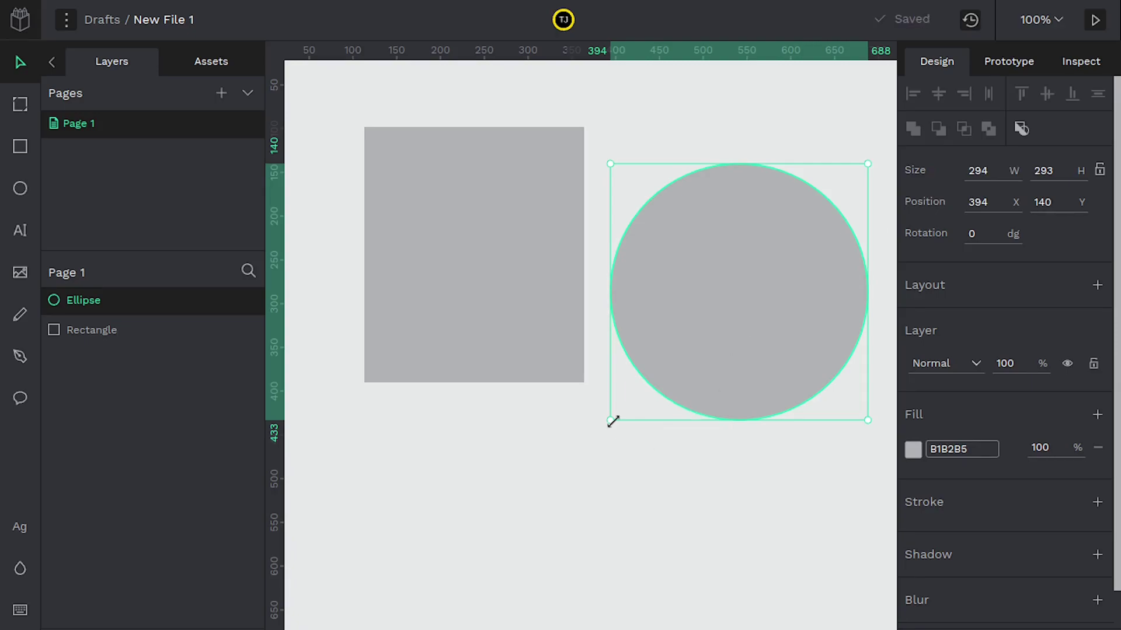
{"action": "mouse_move", "coordinate": [610, 419]}
{"action": "left_mouse_down"}
{"action": "mouse_move", "coordinate": [671, 362]}
{"action": "mouse_move", "coordinate": [579, 438]}
{"action": "mouse_move", "coordinate": [616, 409]}
{"action": "left_mouse_up"}
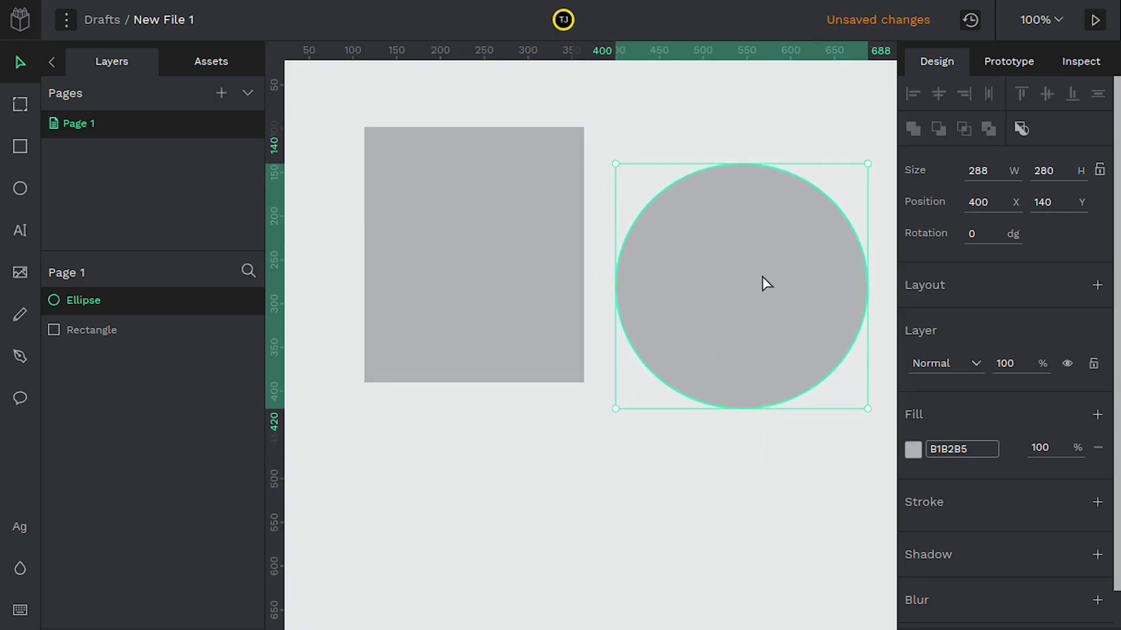
{"action": "left_click_drag", "start_coordinate": [763, 283], "coordinate": [761, 305]}
{"action": "left_click_drag", "start_coordinate": [736, 253], "coordinate": [727, 380]}
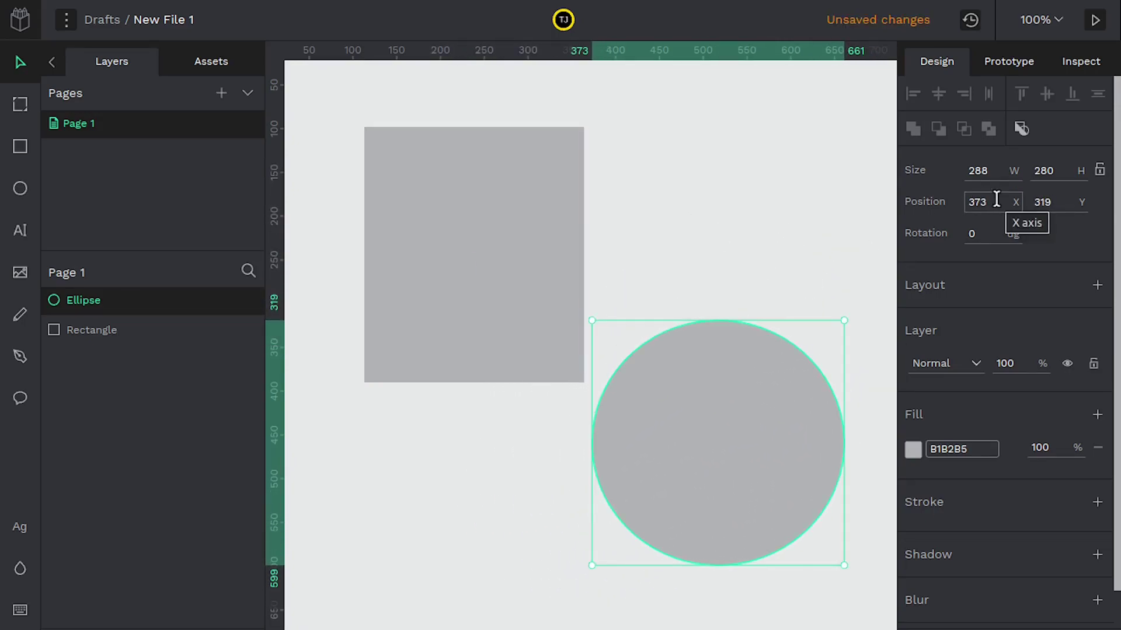
Step: Rotate the rectangle to 29 degrees
{"action": "left_click", "coordinate": [527, 314]}
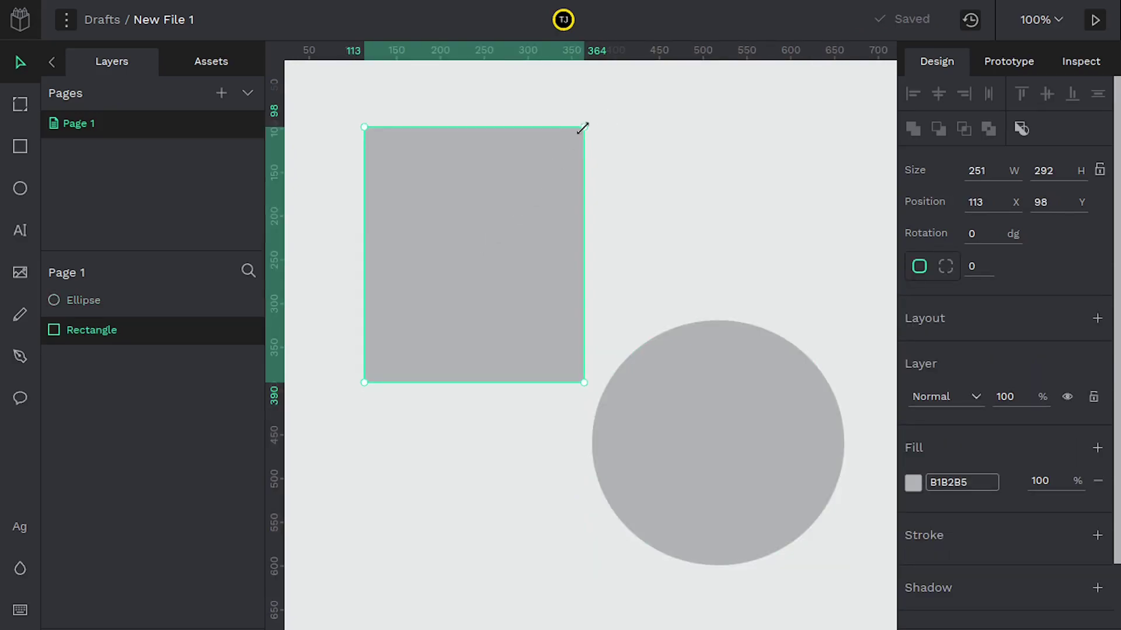
{"action": "left_click_drag", "start_coordinate": [591, 117], "coordinate": [600, 294]}
{"action": "left_click", "coordinate": [984, 233]}
{"action": "type", "text": "30"}
{"action": "key", "text": "Return"}
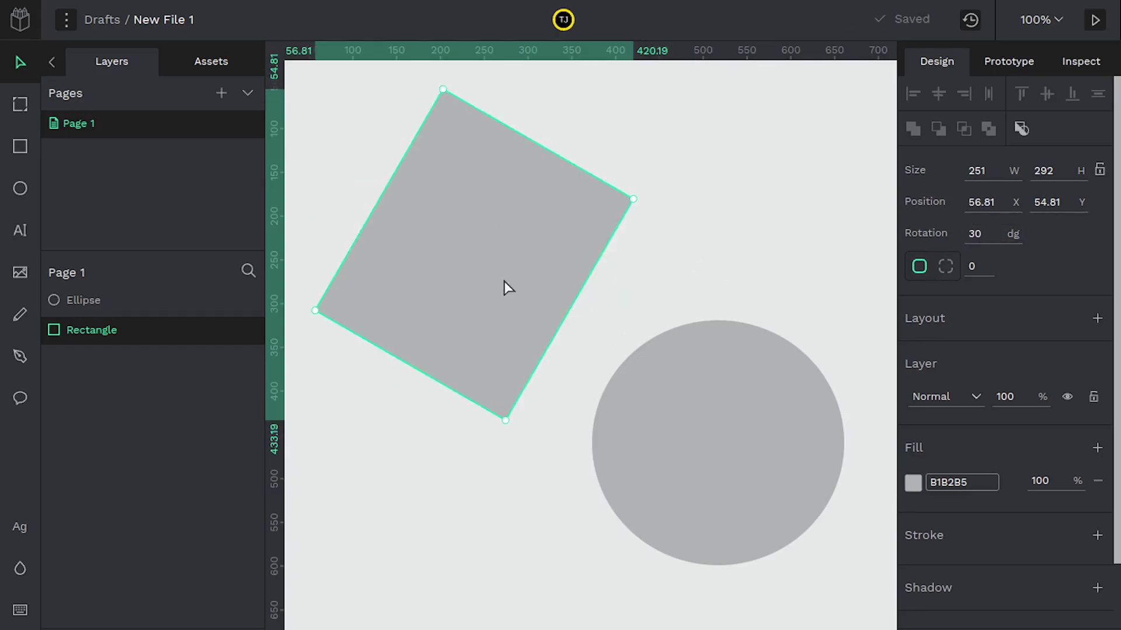
{"action": "left_click", "coordinate": [986, 234]}
{"action": "key", "text": "Up"}
{"action": "key", "text": "Up"}
{"action": "key", "text": "Up"}
{"action": "key", "text": "Up"}
{"action": "key", "text": "Up"}
{"action": "key", "text": "Up"}
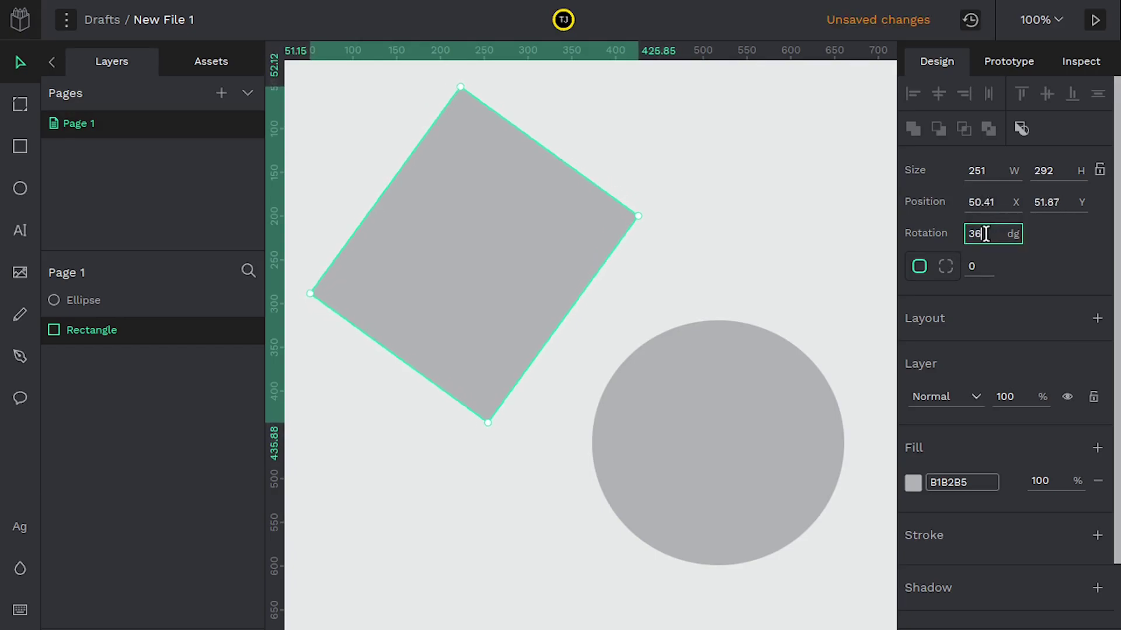
{"action": "key", "text": "Down"}
{"action": "key", "text": "Down"}
{"action": "key", "text": "Down"}
{"action": "key", "text": "Down"}
{"action": "key", "text": "Down"}
{"action": "key", "text": "Down"}
{"action": "key", "text": "Down"}
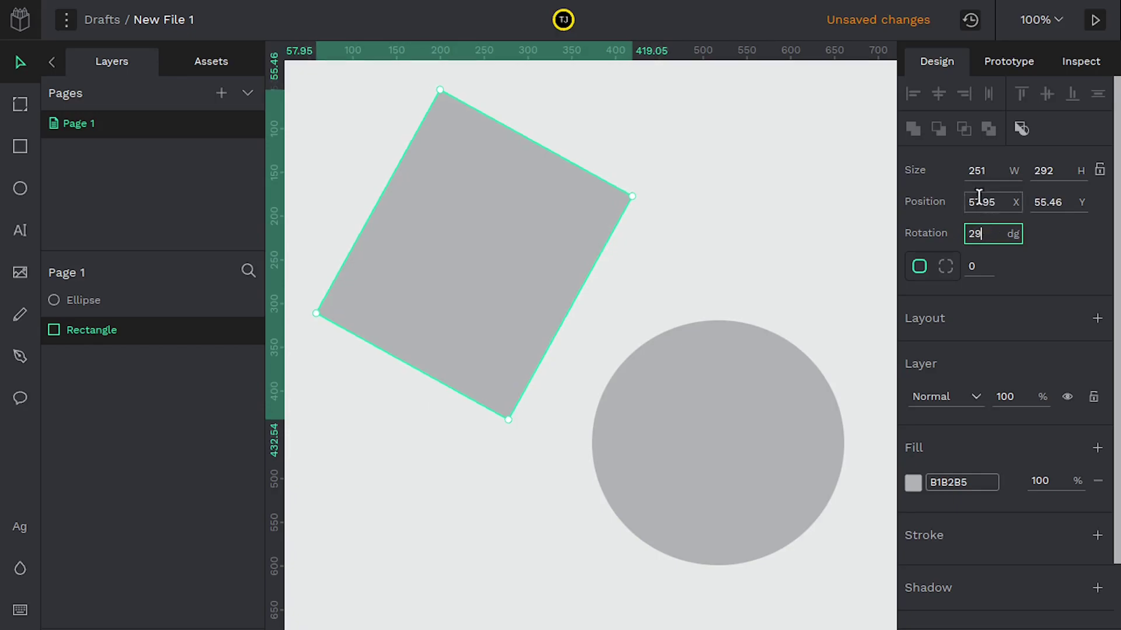
Step: Narrow the rectangle to width 248 and shift it left to X 48.95
{"action": "left_click", "coordinate": [980, 170]}
{"action": "key", "text": "Down"}
{"action": "key", "text": "Down"}
{"action": "key", "text": "Down"}
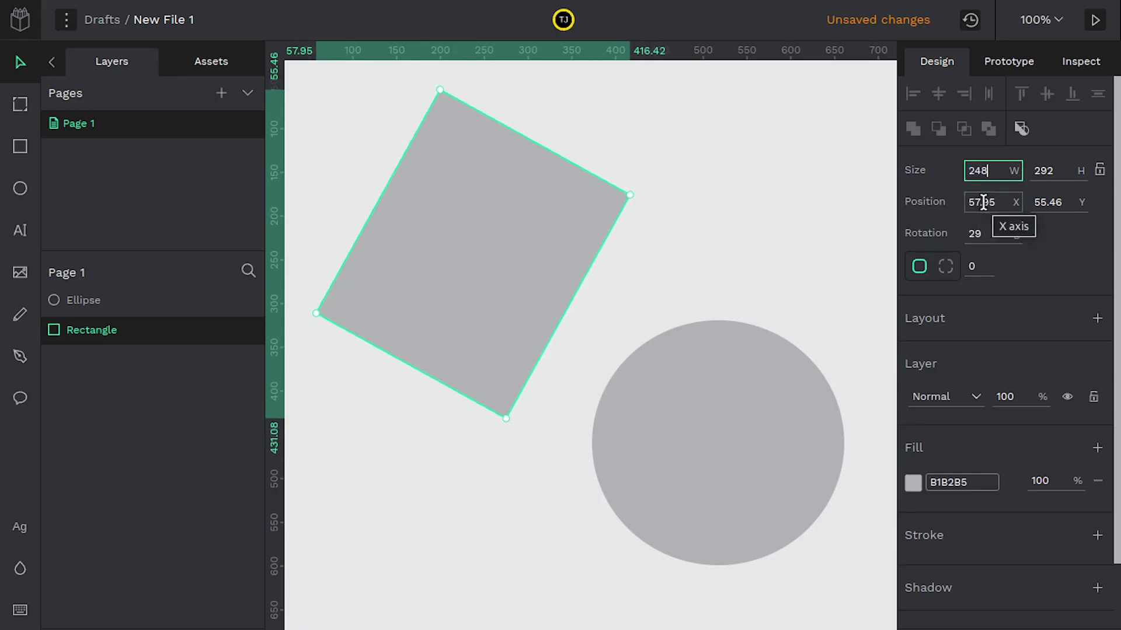
{"action": "left_click", "coordinate": [983, 202]}
{"action": "key", "text": "Down"}
{"action": "key", "text": "Down"}
{"action": "key", "text": "Down"}
{"action": "key", "text": "Down"}
{"action": "key", "text": "Down"}
{"action": "key", "text": "Down"}
{"action": "key", "text": "Down"}
{"action": "key", "text": "Down"}
{"action": "key", "text": "Down"}
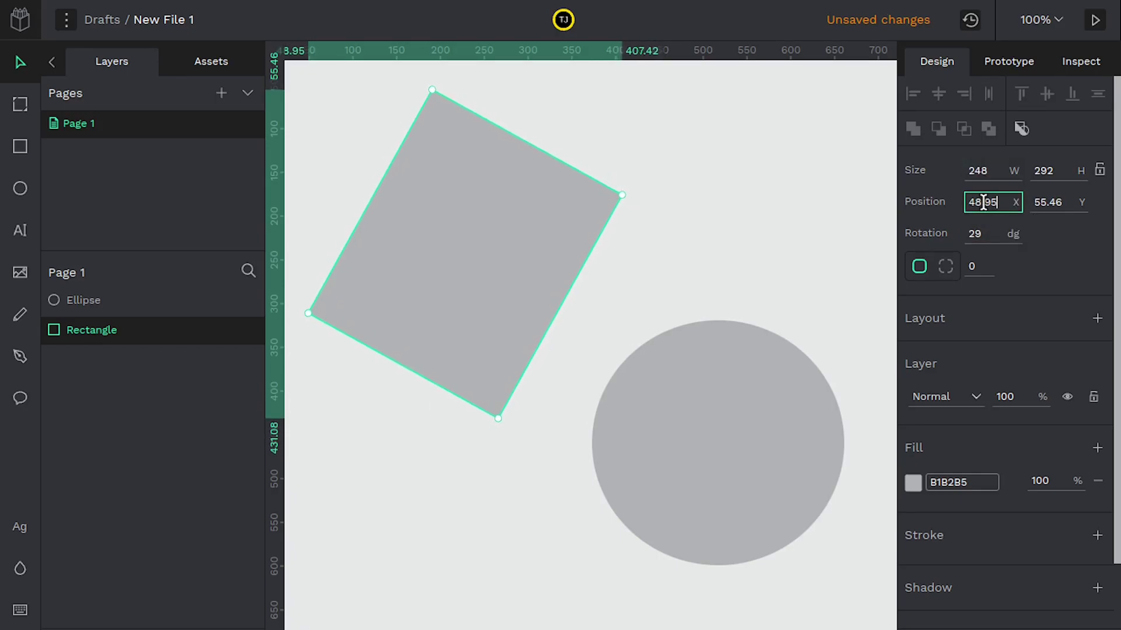
{"action": "left_click", "coordinate": [787, 244]}
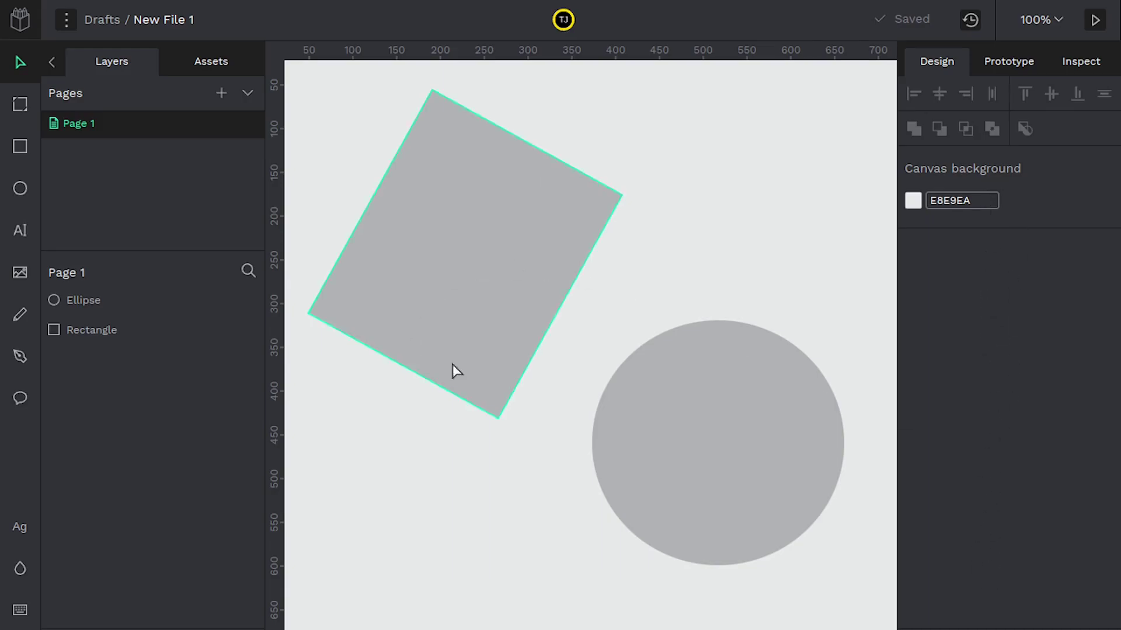
Step: Change the rectangle's fill to blue 4c70db
{"action": "left_click", "coordinate": [456, 264]}
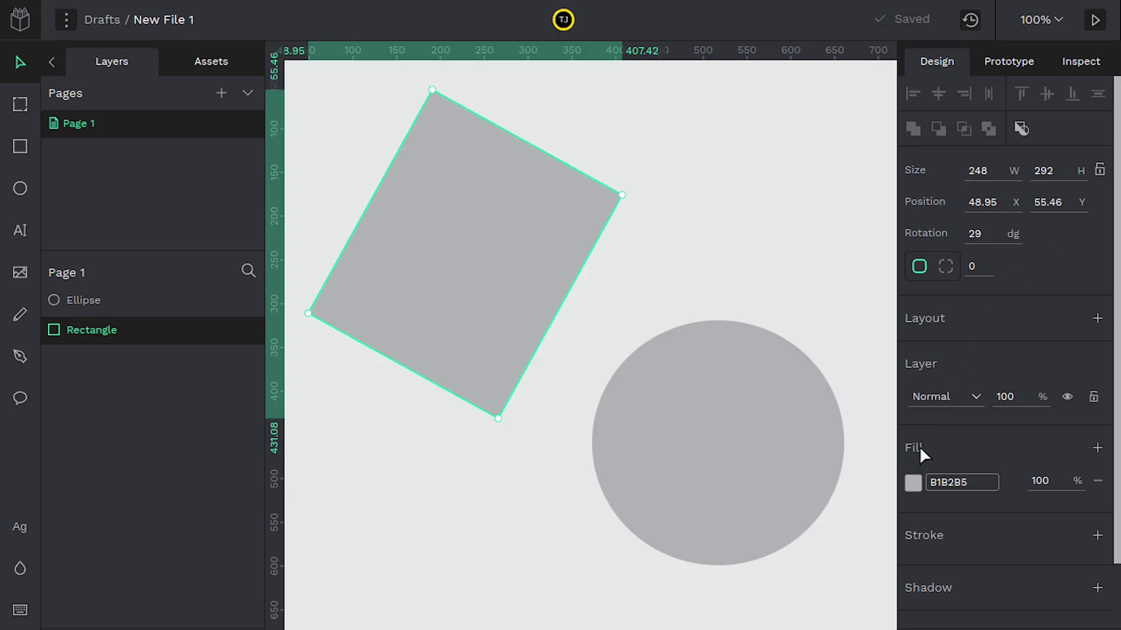
{"action": "left_click", "coordinate": [913, 484]}
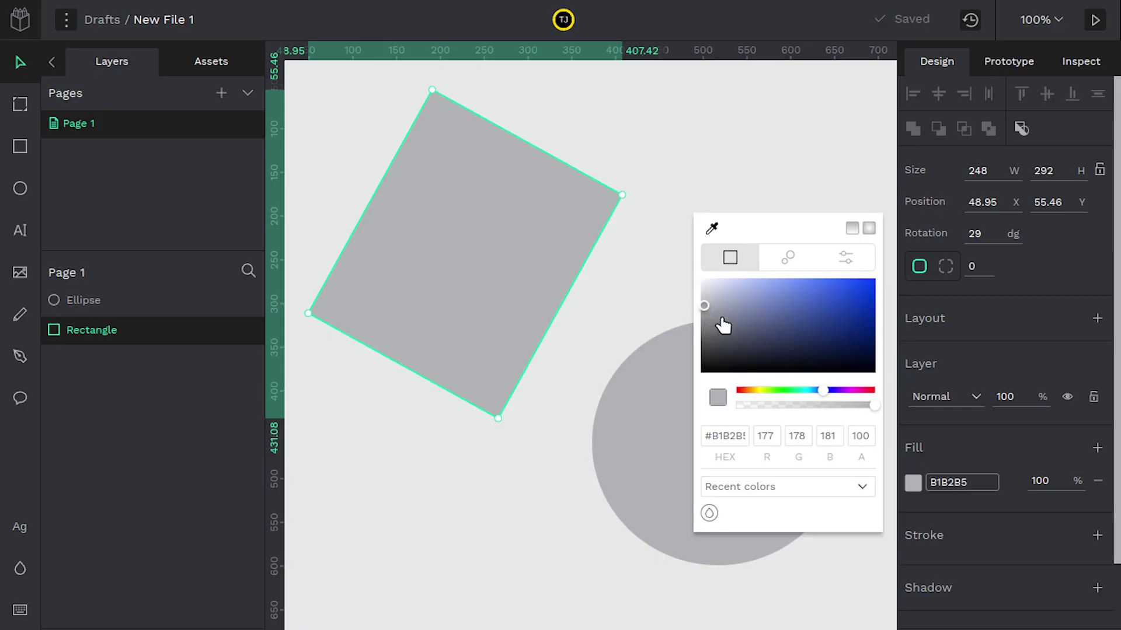
{"action": "left_click_drag", "start_coordinate": [721, 318], "coordinate": [815, 292]}
{"action": "left_click", "coordinate": [824, 293]}
{"action": "left_click", "coordinate": [525, 437]}
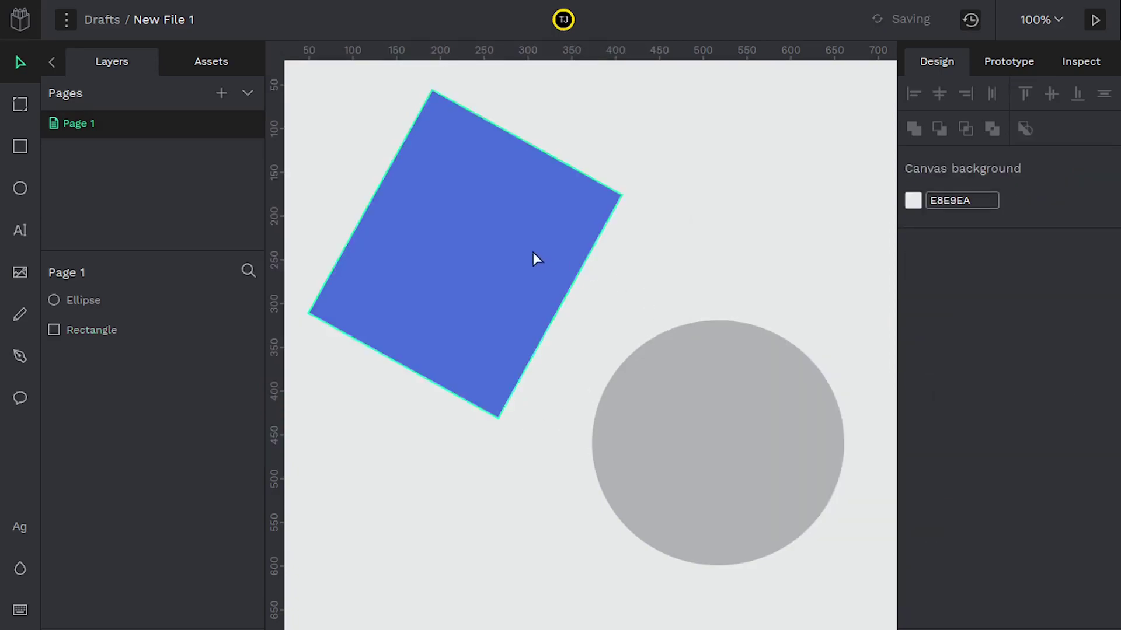
Step: Add a 1 px black 000000 stroke to the blue rectangle
{"action": "left_click", "coordinate": [456, 278]}
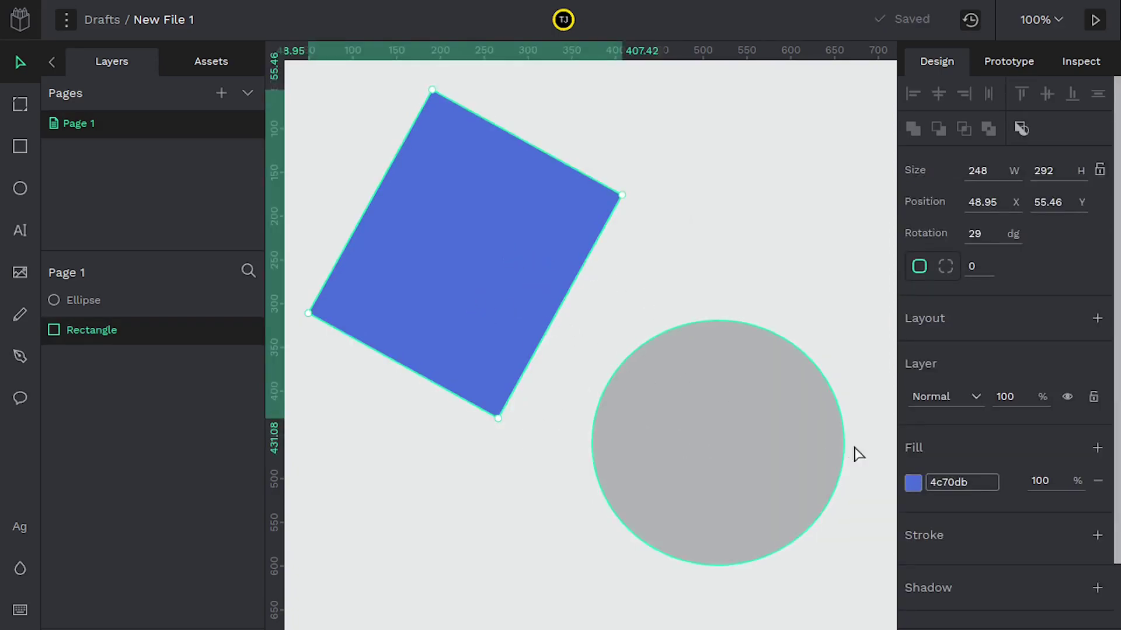
{"action": "left_click", "coordinate": [1100, 539]}
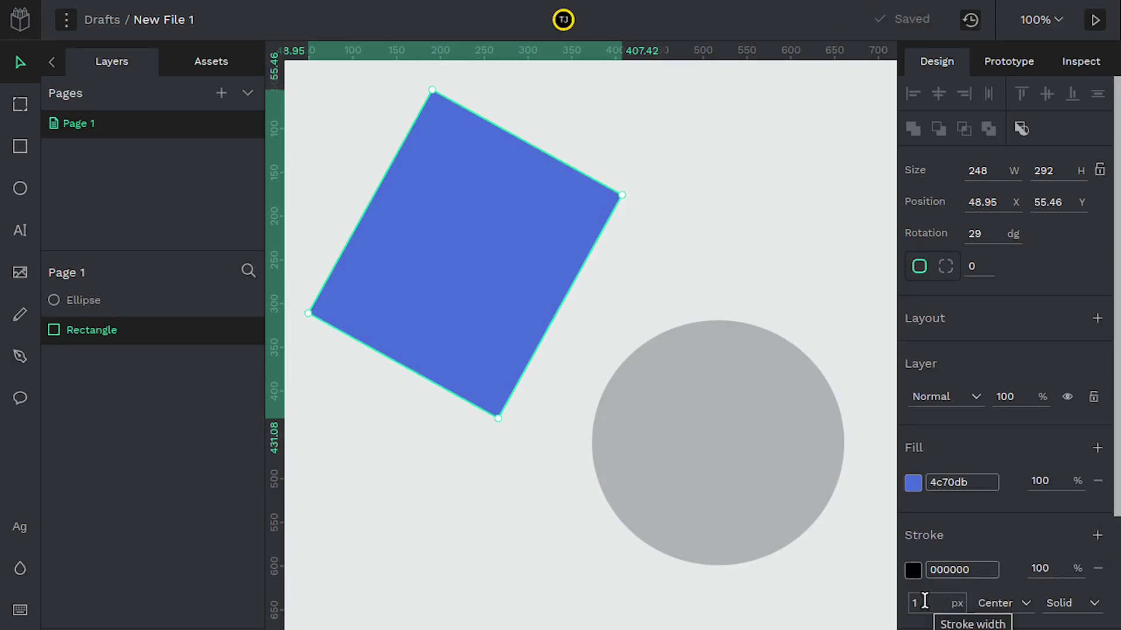
{"action": "left_click", "coordinate": [636, 315]}
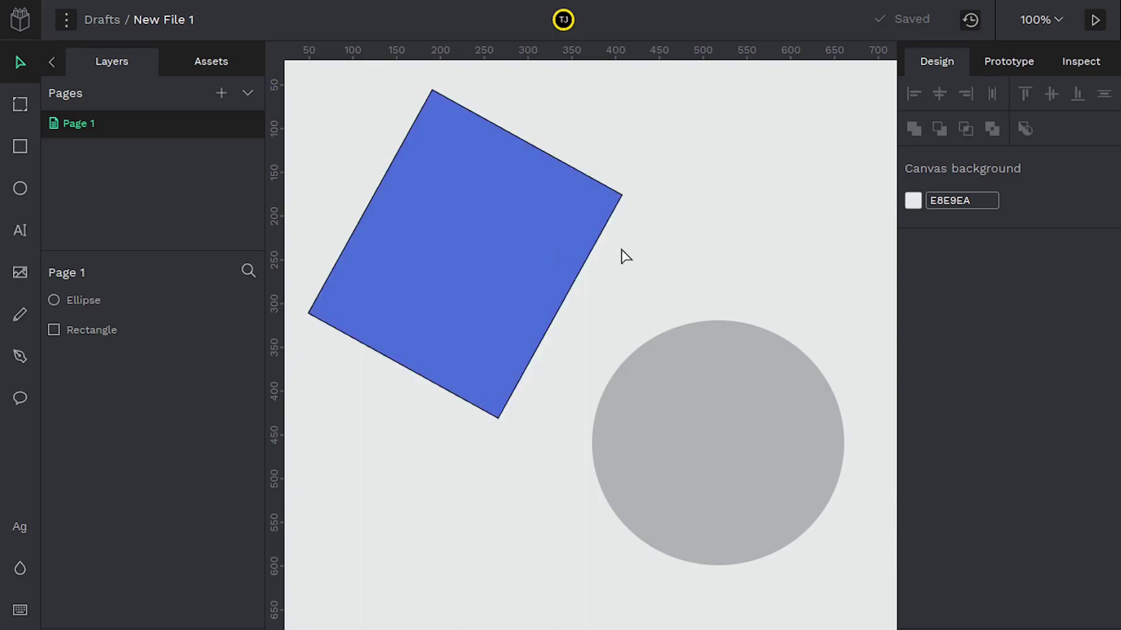
{"action": "scroll", "coordinate": [623, 255], "scroll_direction": "up", "scroll_amount": 10}
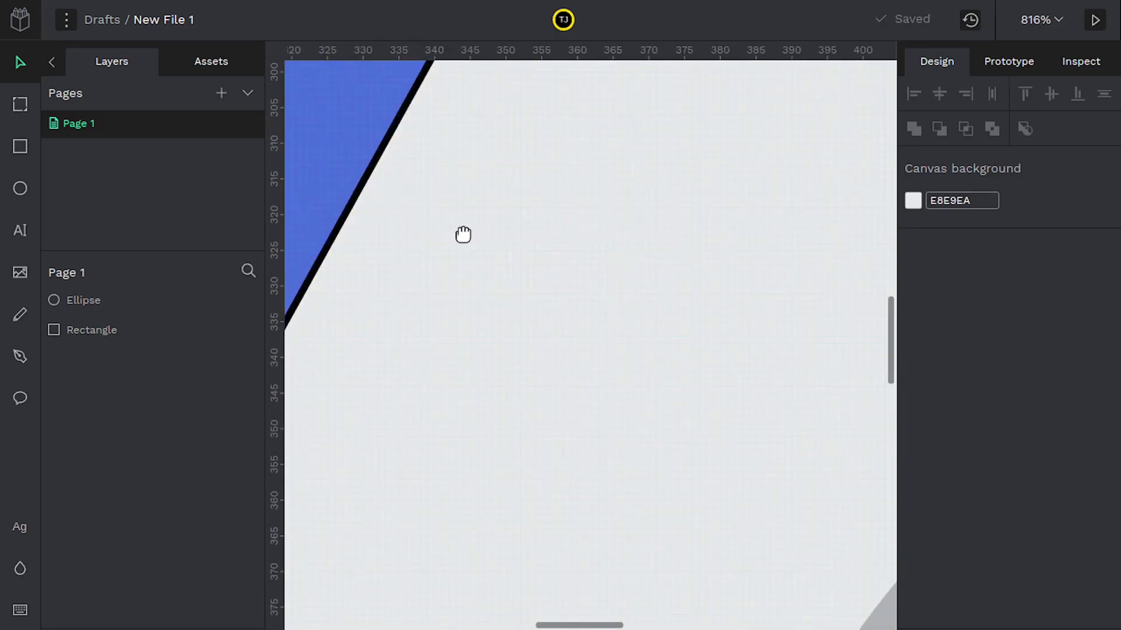
{"action": "left_click_drag", "start_coordinate": [462, 234], "coordinate": [622, 370]}
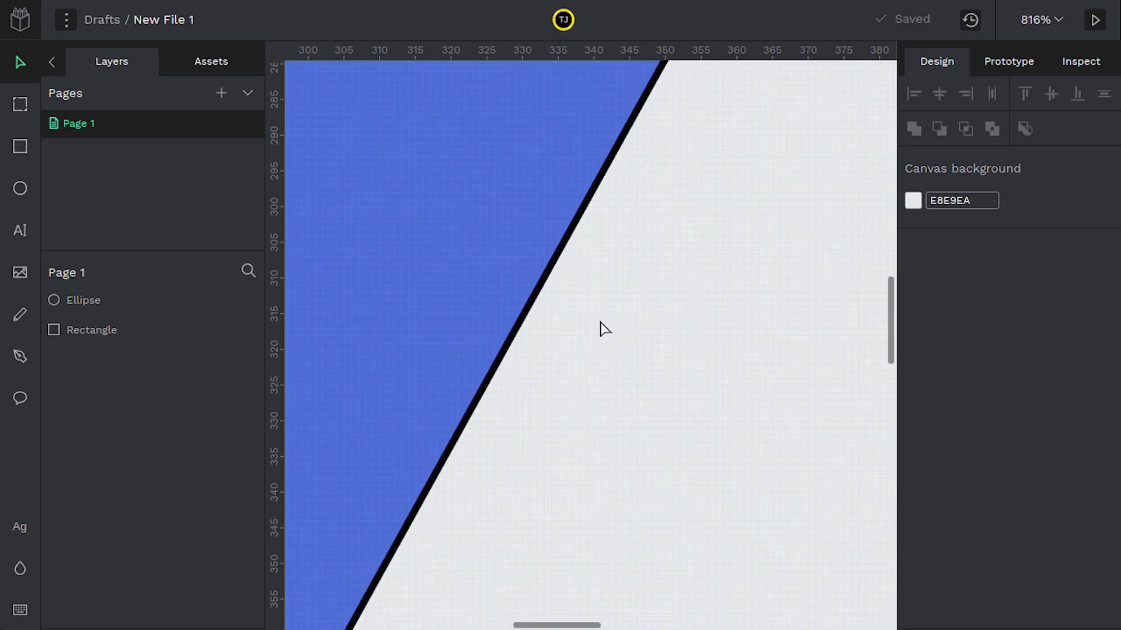
{"action": "scroll", "coordinate": [601, 328], "scroll_direction": "down", "scroll_amount": 10}
{"action": "scroll", "coordinate": [601, 328], "scroll_direction": "up", "scroll_amount": 4}
{"action": "scroll", "coordinate": [603, 329], "scroll_direction": "down", "scroll_amount": 3}
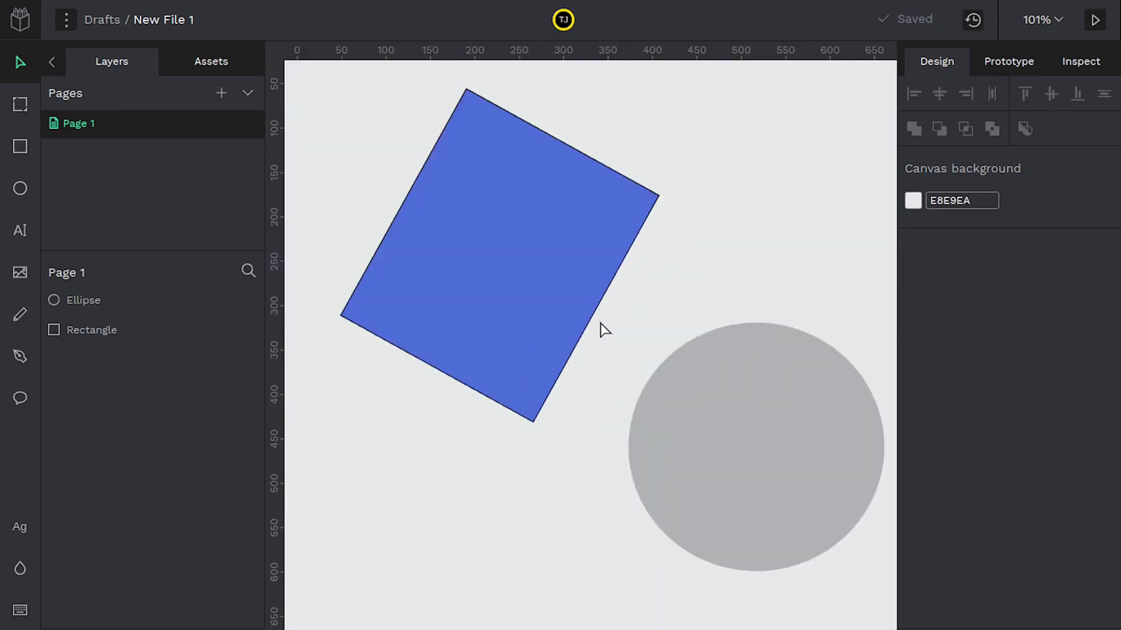
{"action": "left_click", "coordinate": [1039, 26]}
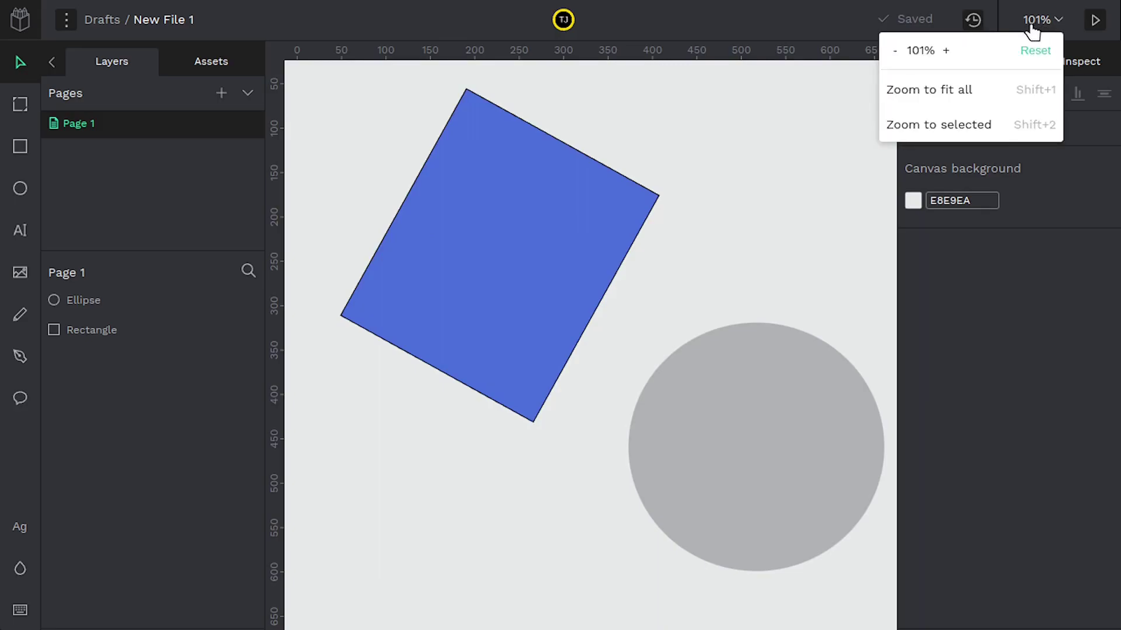
{"action": "left_click", "coordinate": [932, 93]}
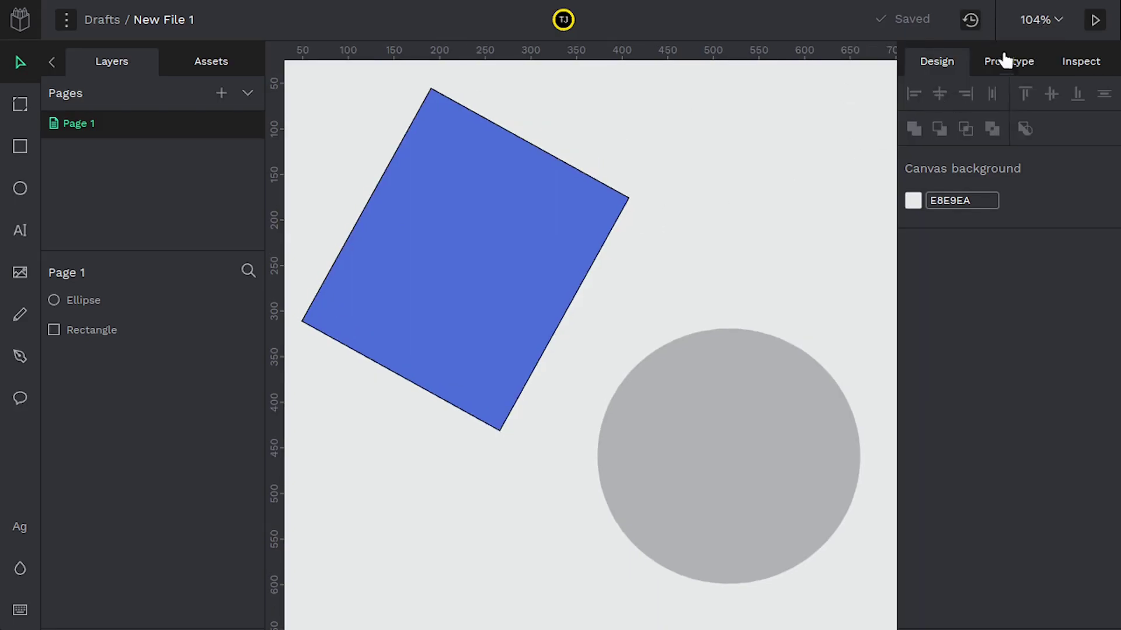
{"action": "left_click", "coordinate": [1038, 21]}
{"action": "left_click", "coordinate": [945, 51]}
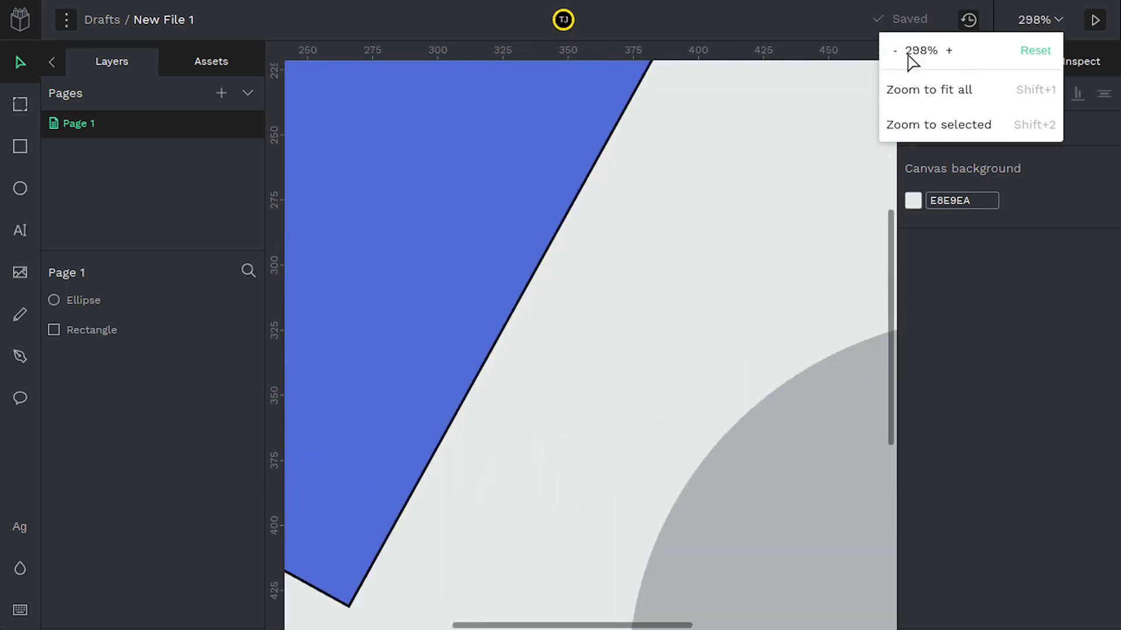
{"action": "left_click", "coordinate": [895, 52]}
{"action": "left_click", "coordinate": [895, 51]}
{"action": "left_click", "coordinate": [945, 52]}
{"action": "left_click", "coordinate": [684, 279]}
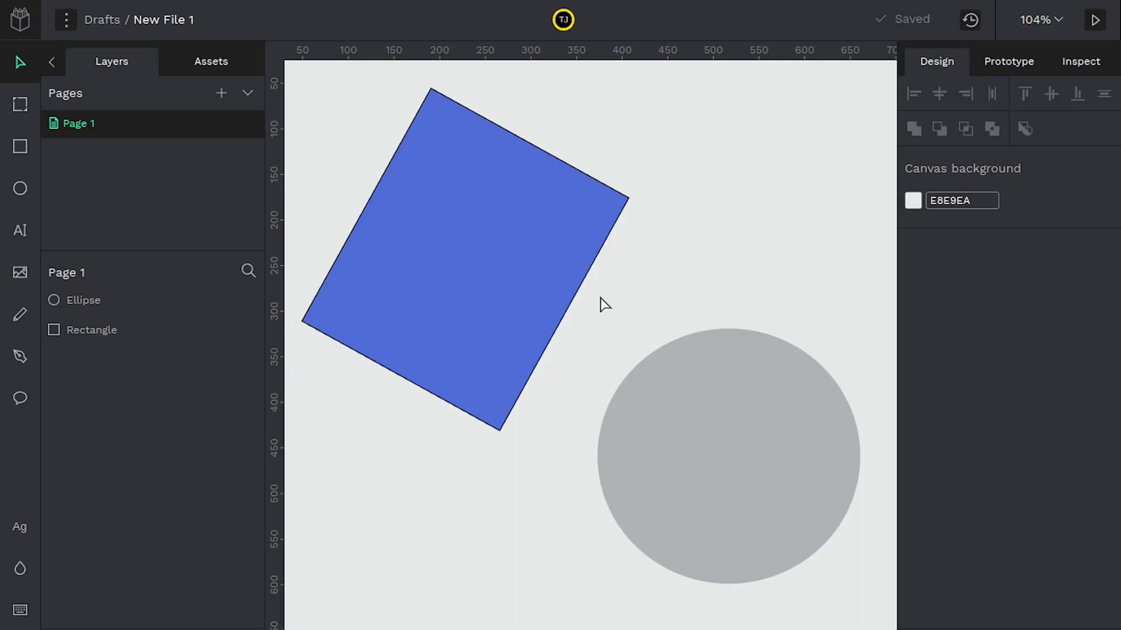
{"action": "left_click_drag", "start_coordinate": [614, 301], "coordinate": [833, 489]}
{"action": "mouse_move", "coordinate": [691, 628]}
{"action": "left_mouse_down"}
{"action": "mouse_move", "coordinate": [670, 625]}
{"action": "mouse_move", "coordinate": [776, 625]}
{"action": "mouse_move", "coordinate": [709, 626]}
{"action": "left_mouse_up"}
{"action": "left_click_drag", "start_coordinate": [888, 489], "coordinate": [897, 513]}
Step: Select the rectangle after toggling the selection between it and the grey circle
{"action": "left_click", "coordinate": [683, 341]}
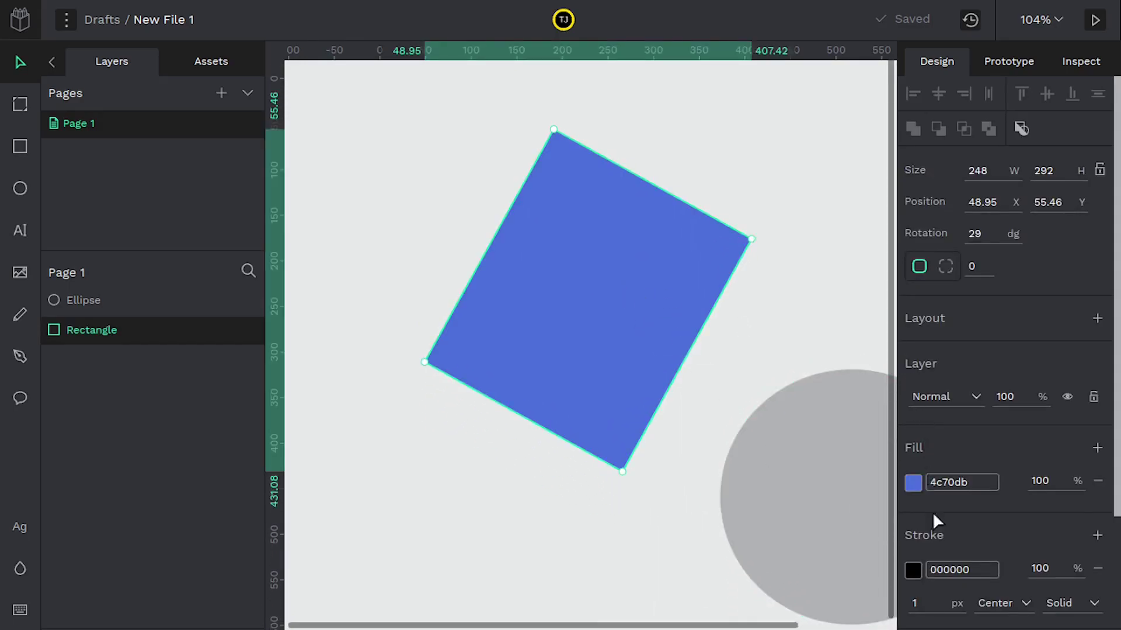
{"action": "left_click", "coordinate": [427, 524]}
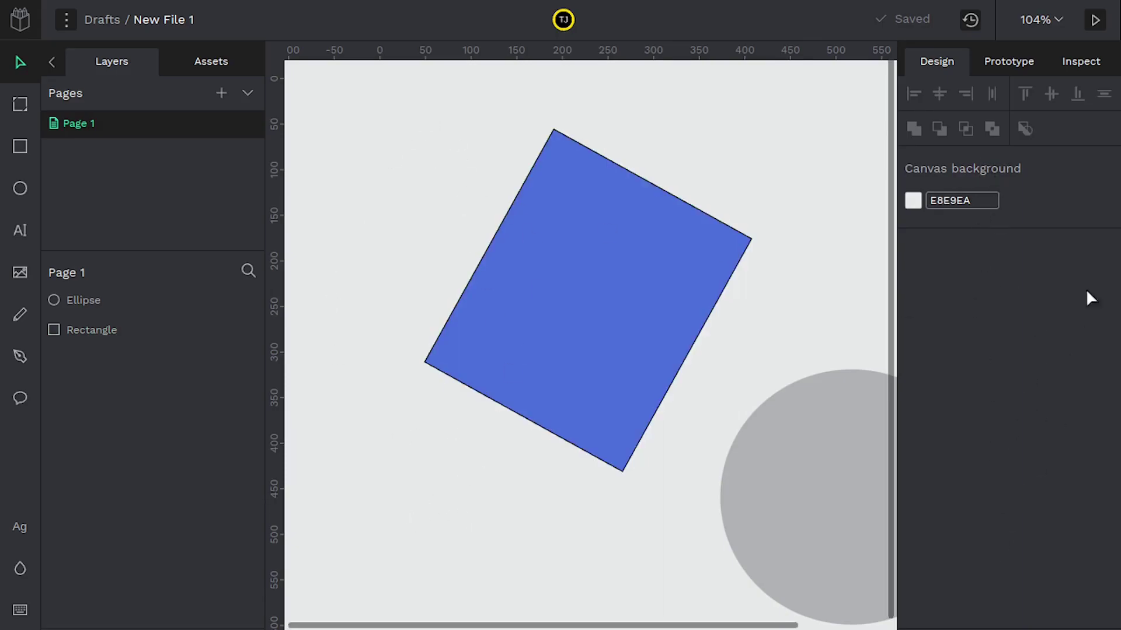
{"action": "left_click", "coordinate": [610, 335]}
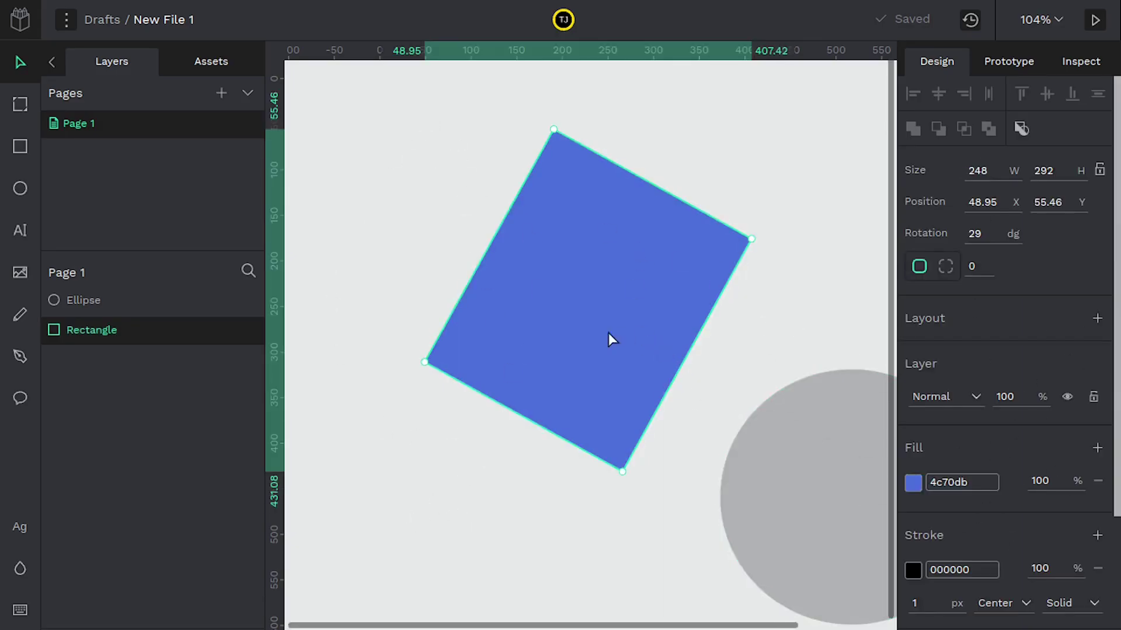
{"action": "left_click", "coordinate": [828, 487]}
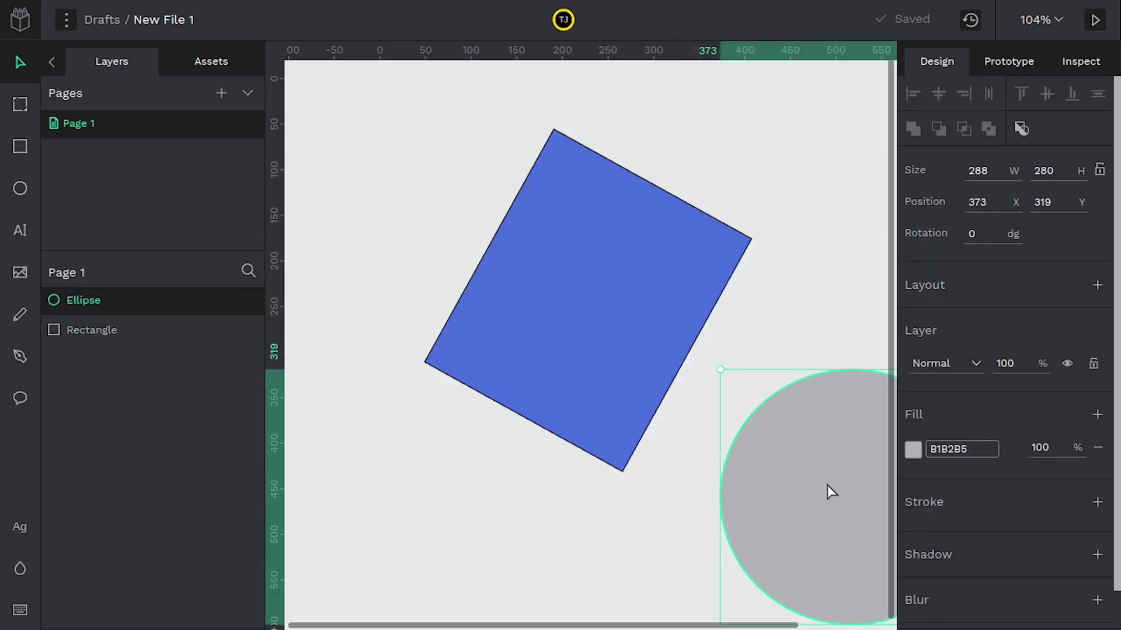
{"action": "left_click", "coordinate": [593, 323]}
{"action": "left_click", "coordinate": [807, 515]}
{"action": "left_click", "coordinate": [644, 377]}
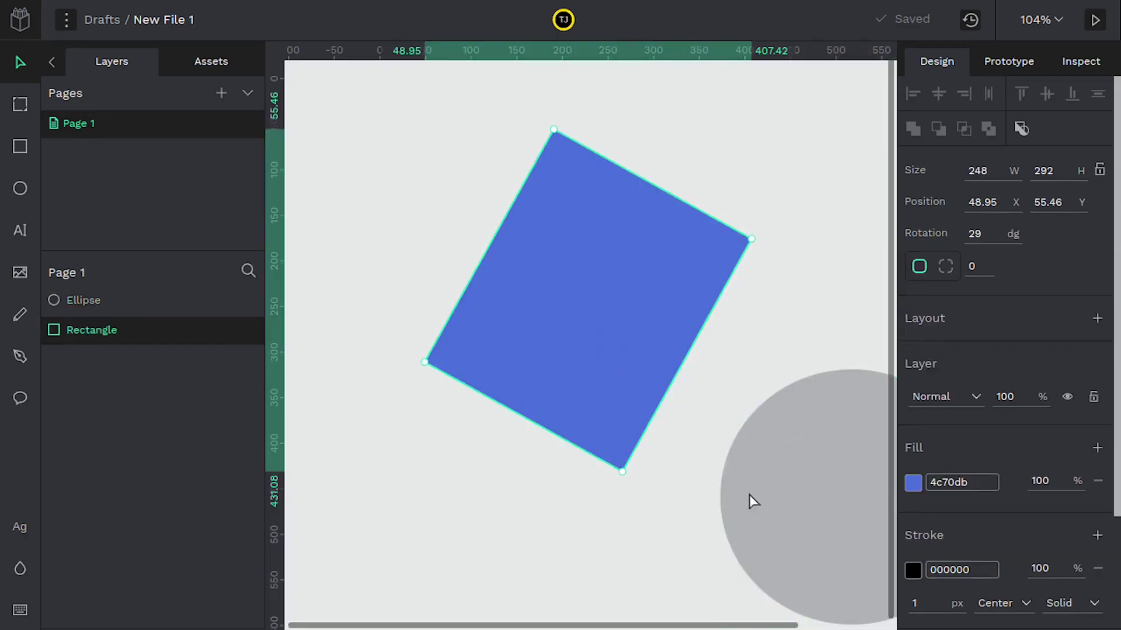
Step: Thicken the rectangle's stroke to 55 px and move it up-left to X -31, Y 33
{"action": "left_click", "coordinate": [933, 605]}
{"action": "key", "text": "Return"}
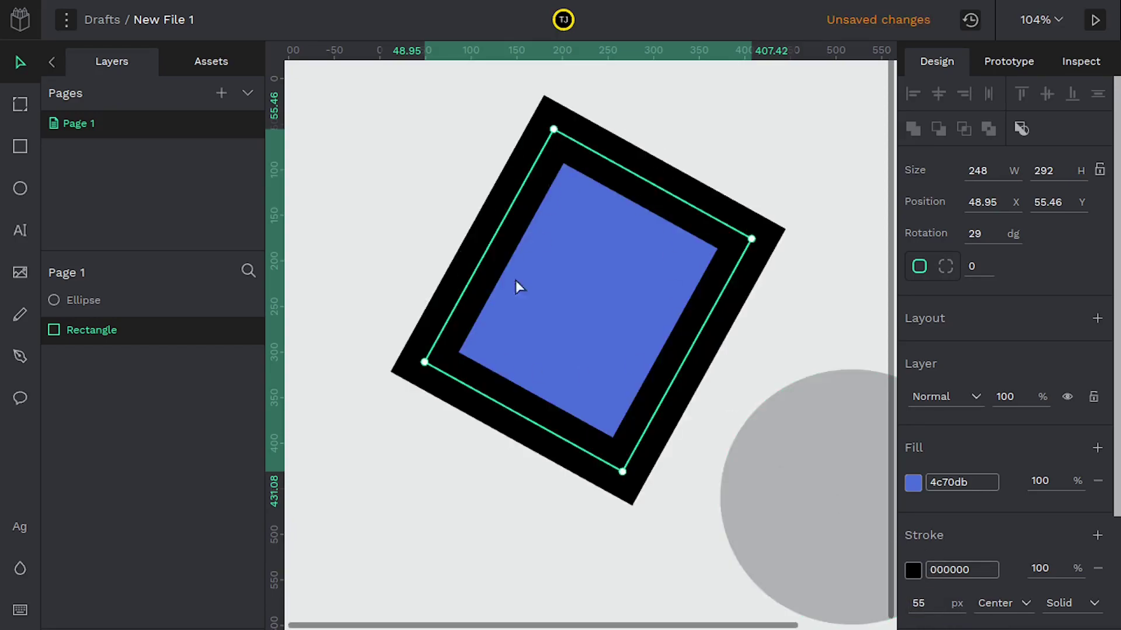
{"action": "left_click_drag", "start_coordinate": [589, 306], "coordinate": [516, 286]}
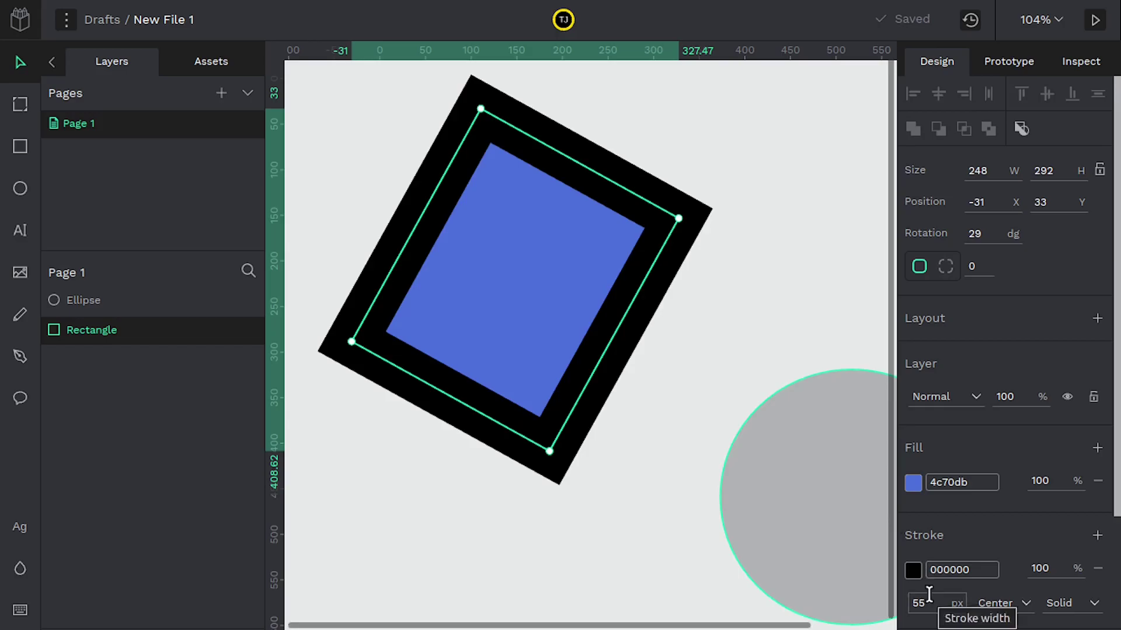
Step: Try red, blue and purple shades for the rectangle's stroke colour
{"action": "left_click", "coordinate": [913, 576]}
{"action": "mouse_move", "coordinate": [793, 359]}
{"action": "left_mouse_down"}
{"action": "mouse_move", "coordinate": [832, 296]}
{"action": "mouse_move", "coordinate": [795, 313]}
{"action": "mouse_move", "coordinate": [910, 291]}
{"action": "left_mouse_up"}
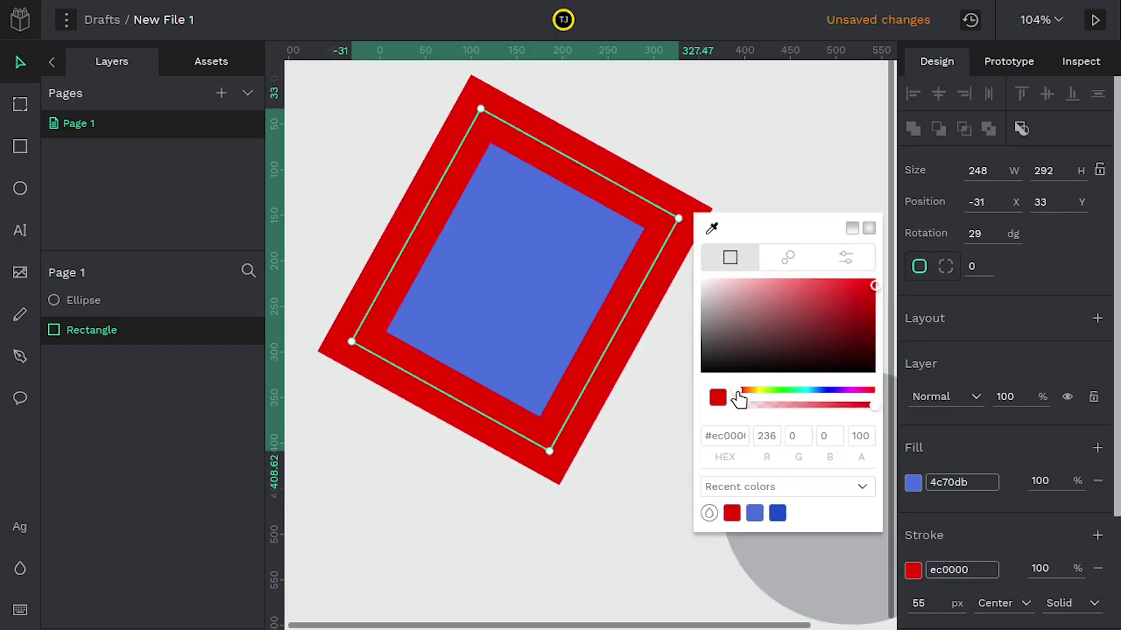
{"action": "left_click_drag", "start_coordinate": [739, 400], "coordinate": [860, 393]}
{"action": "left_click", "coordinate": [831, 321]}
{"action": "left_click", "coordinate": [812, 341]}
Step: Settle the stroke on opaque purple c56bcd and make it a radial gradient
{"action": "mouse_move", "coordinate": [795, 354]}
{"action": "left_mouse_down"}
{"action": "mouse_move", "coordinate": [798, 327]}
{"action": "mouse_move", "coordinate": [860, 350]}
{"action": "mouse_move", "coordinate": [782, 295]}
{"action": "mouse_move", "coordinate": [792, 320]}
{"action": "mouse_move", "coordinate": [785, 299]}
{"action": "left_mouse_up"}
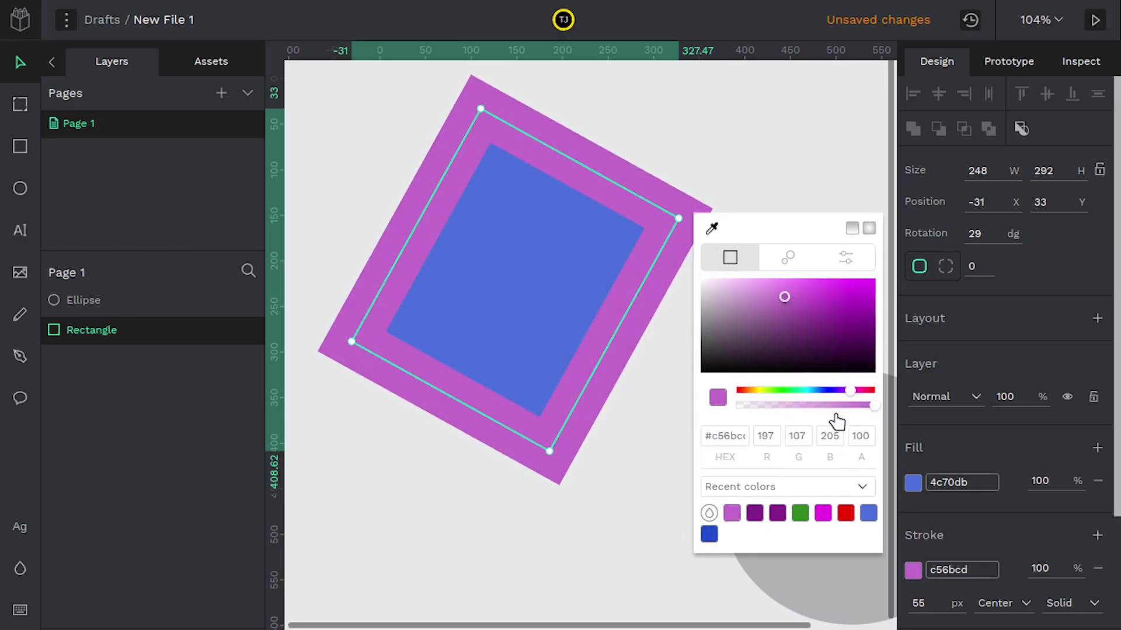
{"action": "mouse_move", "coordinate": [873, 409]}
{"action": "left_mouse_down"}
{"action": "mouse_move", "coordinate": [783, 415]}
{"action": "mouse_move", "coordinate": [884, 411]}
{"action": "left_mouse_up"}
{"action": "left_click", "coordinate": [853, 234]}
{"action": "left_click", "coordinate": [868, 236]}
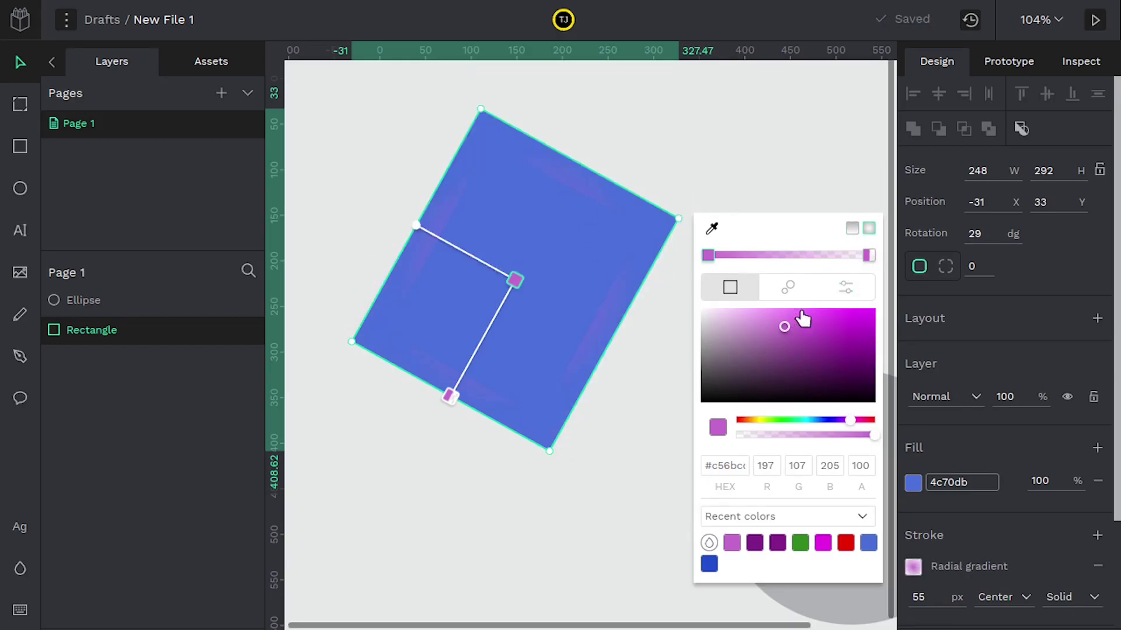
Step: Delete the rectangle's gradient stroke, undoing an accidental removal of its blue 4c70db fill
{"action": "left_click", "coordinate": [614, 494]}
{"action": "left_click", "coordinate": [568, 271]}
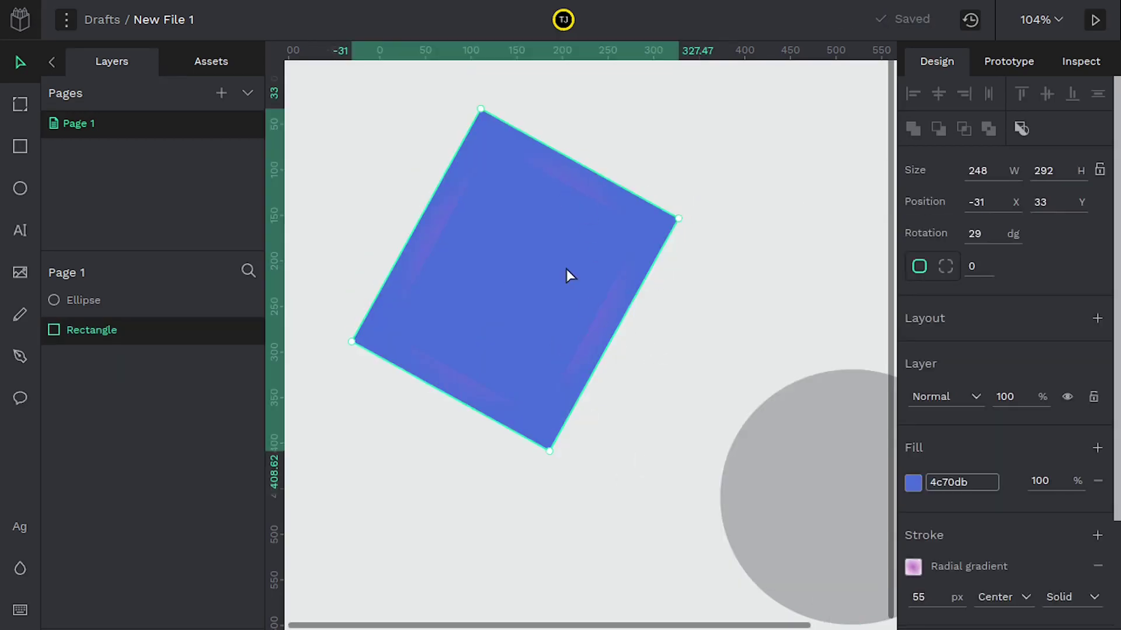
{"action": "left_click", "coordinate": [1099, 568]}
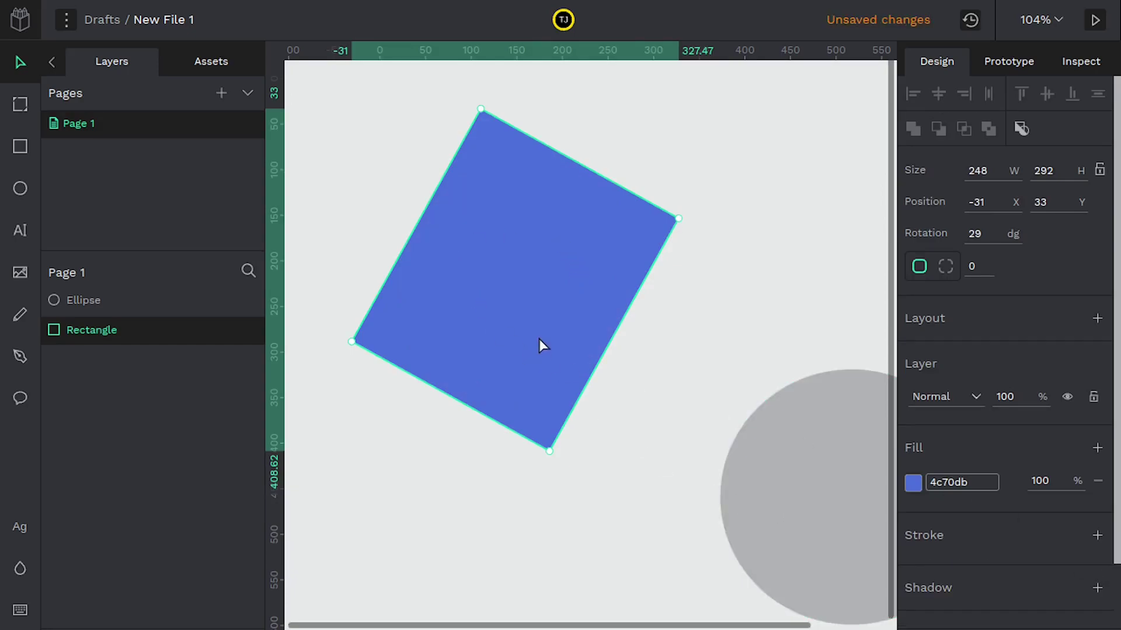
{"action": "left_click", "coordinate": [1099, 483]}
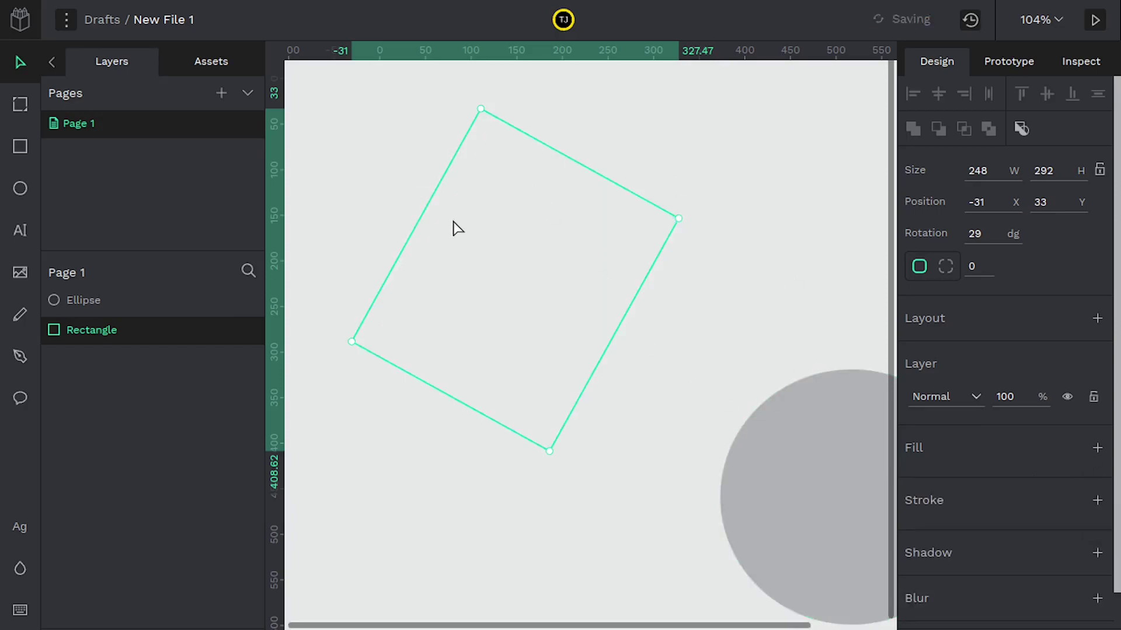
{"action": "key", "text": "ctrl+z"}
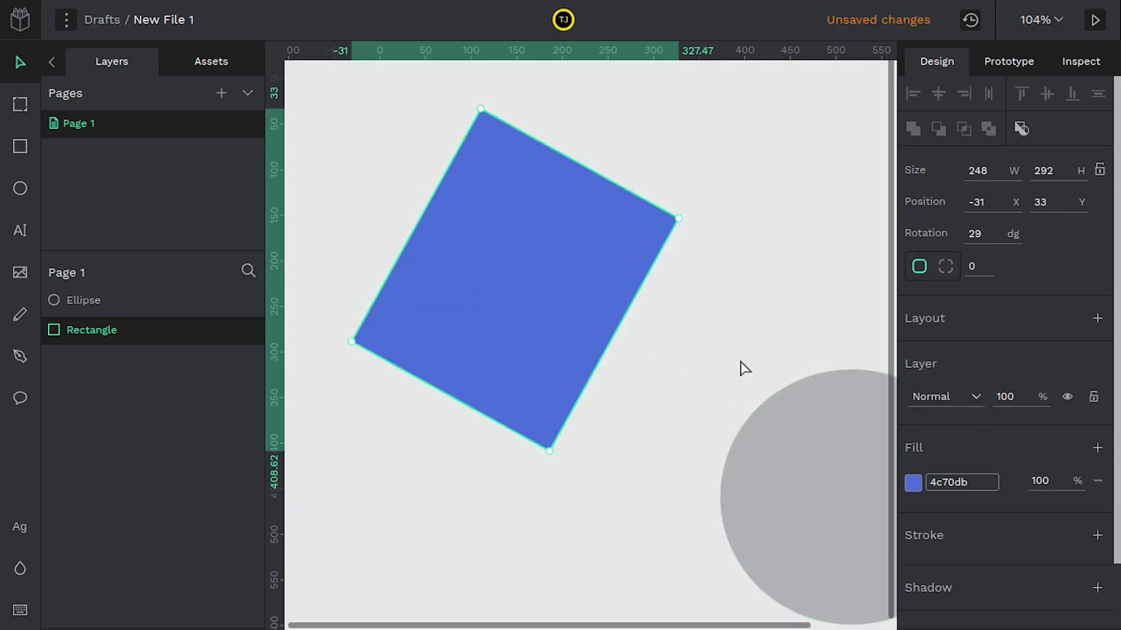
{"action": "left_click", "coordinate": [677, 369]}
{"action": "left_click", "coordinate": [466, 271]}
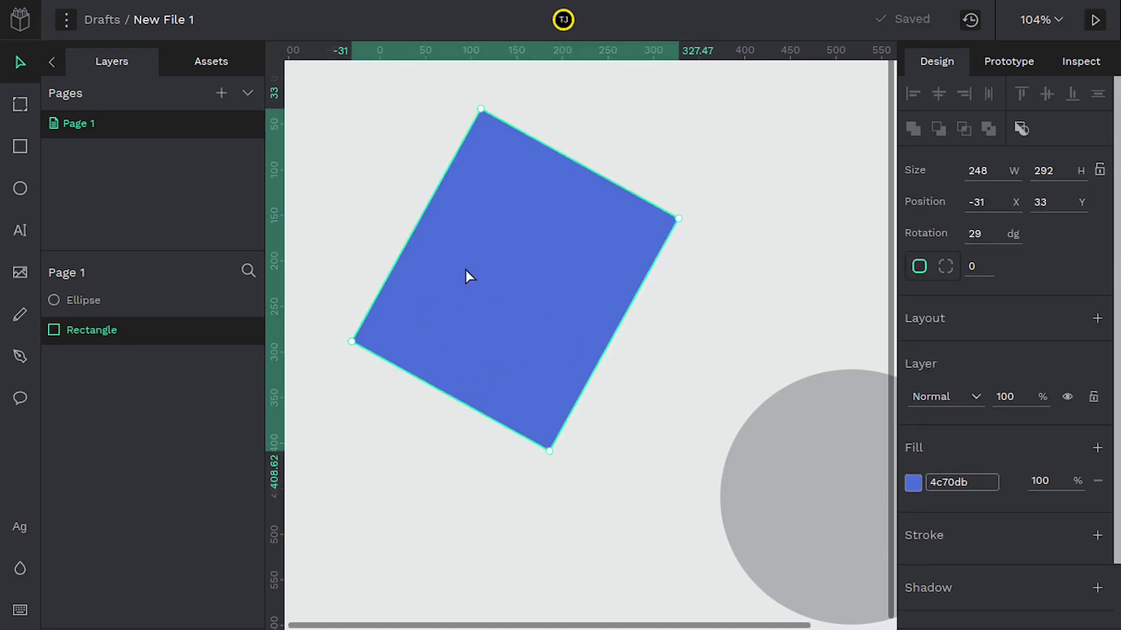
Step: Move the grey circle to X 42, Y 164 over the rectangle, then bring the rectangle forward
{"action": "right_click", "coordinate": [477, 201]}
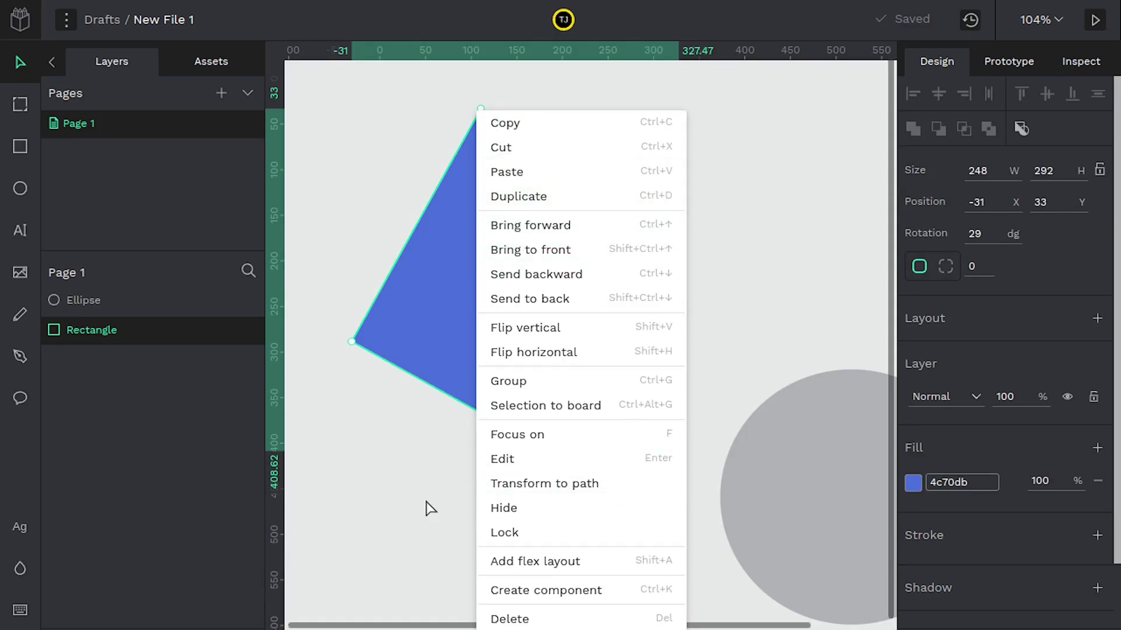
{"action": "left_click", "coordinate": [399, 418]}
{"action": "left_click_drag", "start_coordinate": [846, 481], "coordinate": [530, 345]}
{"action": "left_click", "coordinate": [530, 345]}
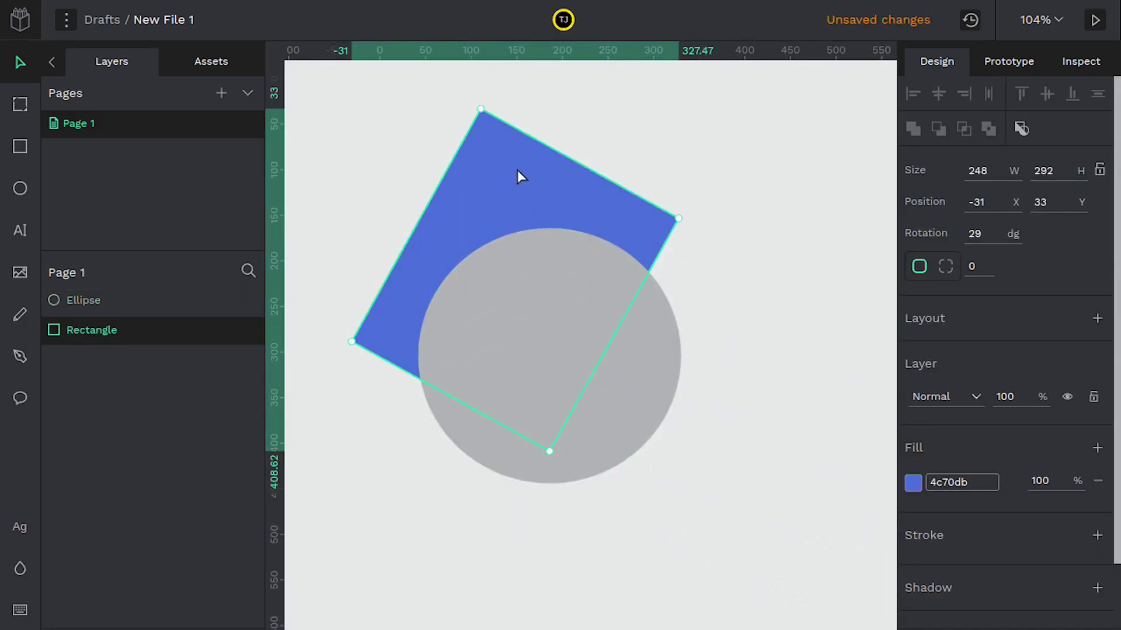
{"action": "right_click", "coordinate": [494, 169]}
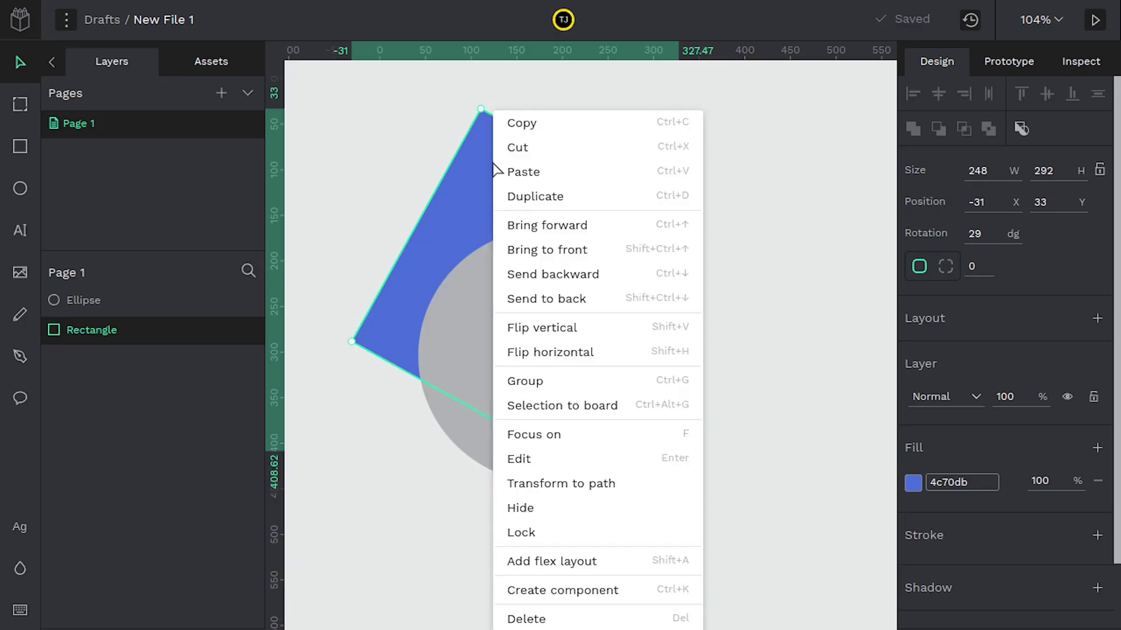
{"action": "left_click", "coordinate": [534, 228]}
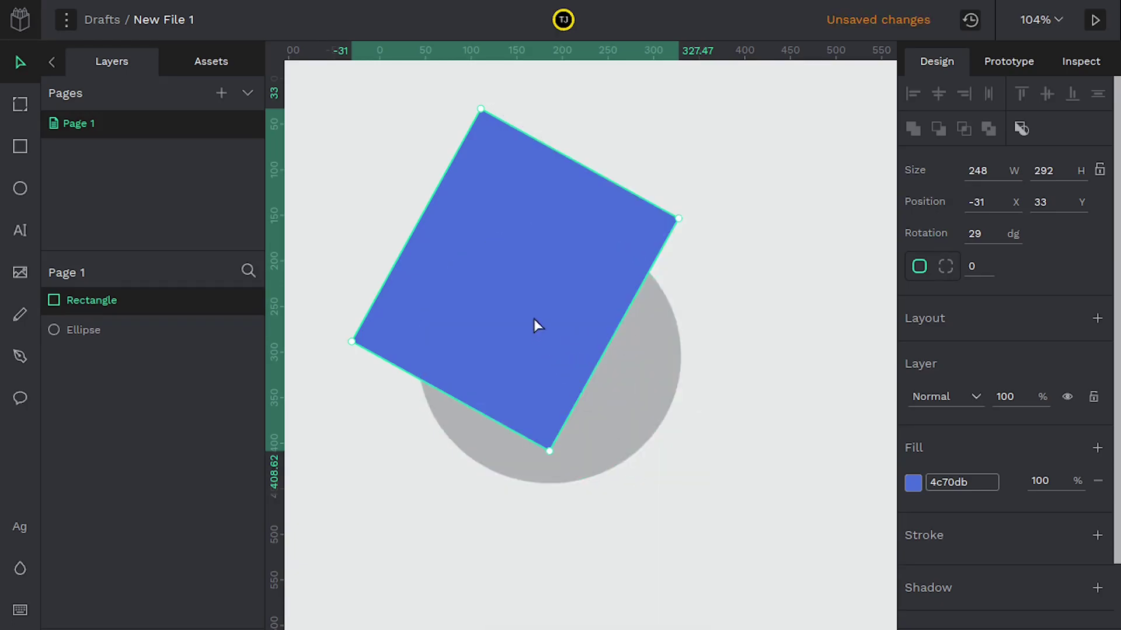
Step: Shift the rectangle up-left to X -67, Y -10 and restack the grey circle above it
{"action": "left_click_drag", "start_coordinate": [533, 321], "coordinate": [507, 202]}
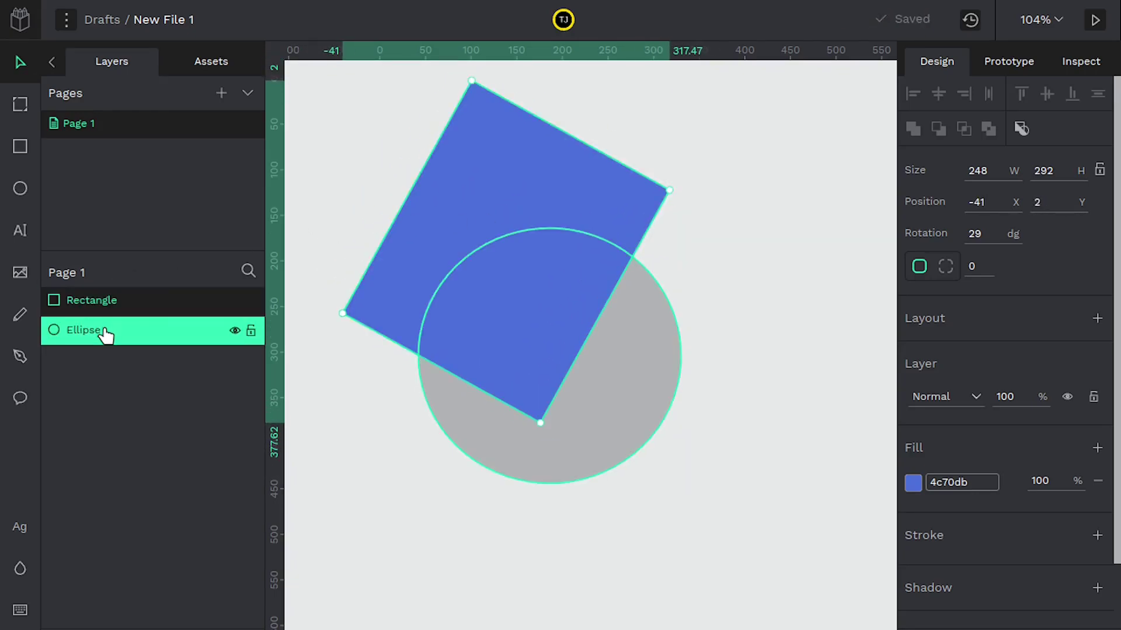
{"action": "mouse_move", "coordinate": [483, 269]}
{"action": "left_mouse_down"}
{"action": "mouse_move", "coordinate": [465, 205]}
{"action": "mouse_move", "coordinate": [475, 257]}
{"action": "left_mouse_up"}
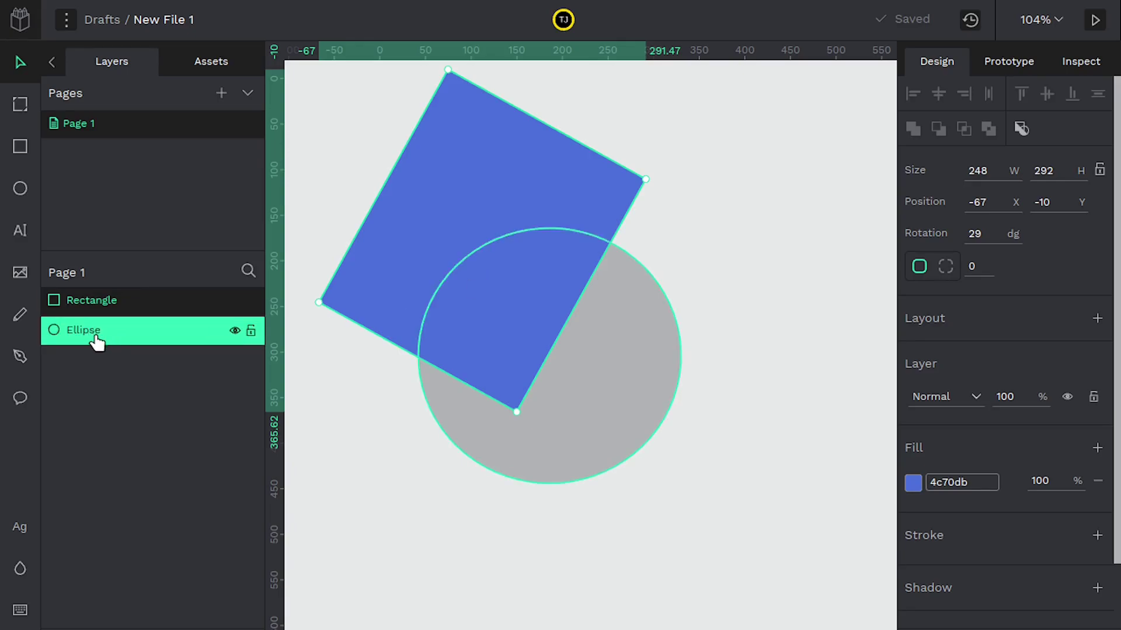
{"action": "left_click_drag", "start_coordinate": [96, 338], "coordinate": [93, 304]}
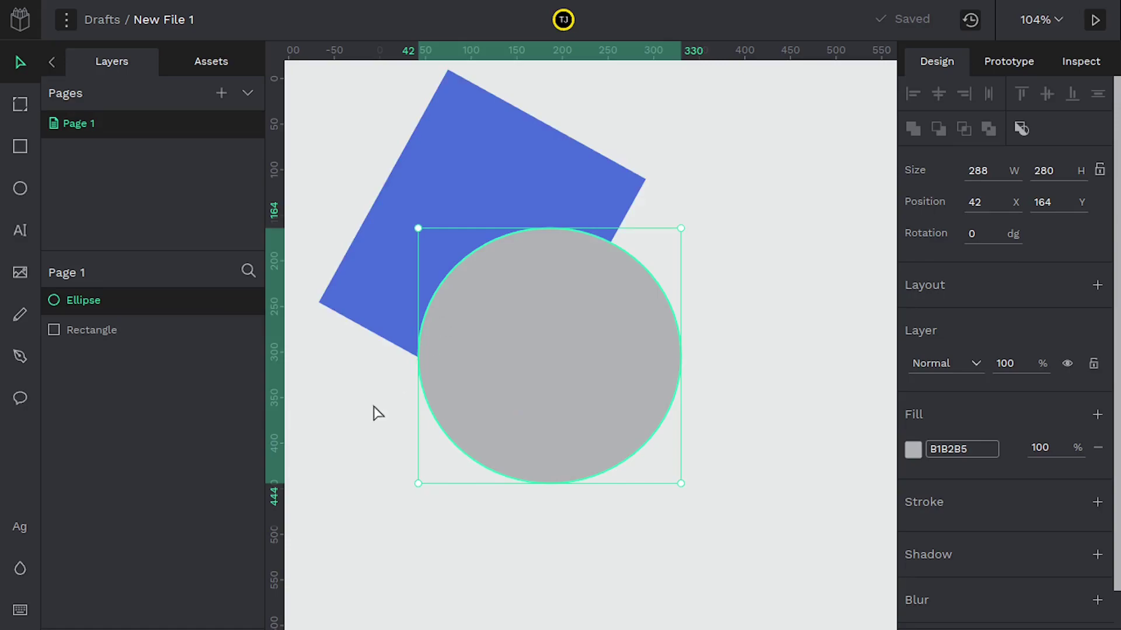
Step: Add a 'Hello World' text box just right of the blue rectangle
{"action": "left_click", "coordinate": [21, 231]}
{"action": "left_click", "coordinate": [671, 164]}
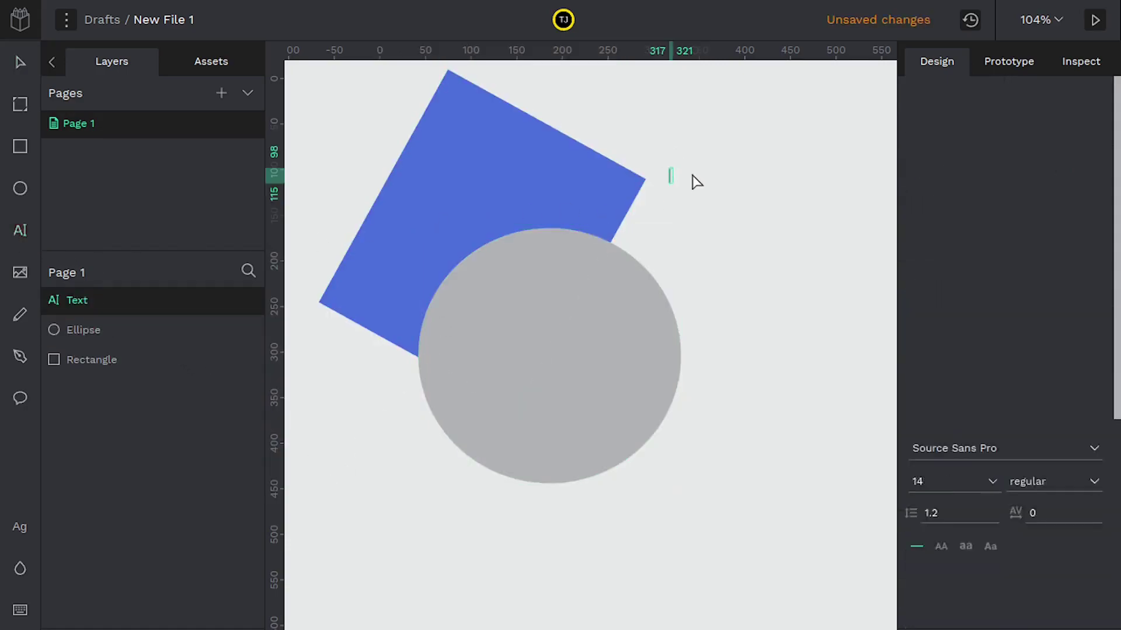
{"action": "type", "text": "Hello World"}
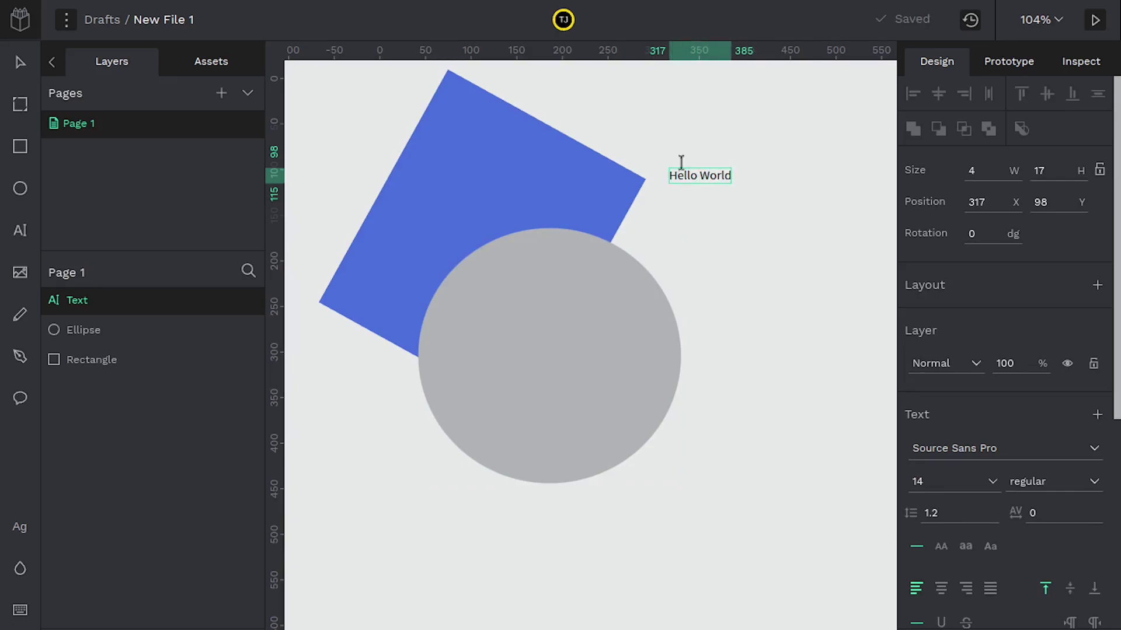
{"action": "key", "text": "Escape"}
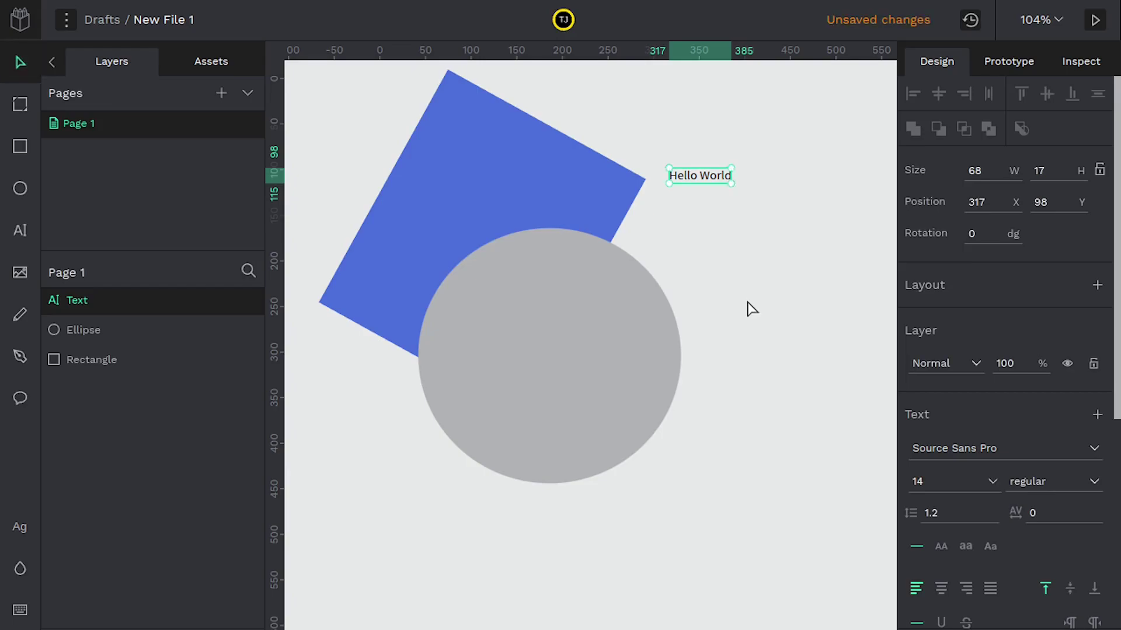
Step: Set the Hello World font size to 48
{"action": "left_click", "coordinate": [993, 489]}
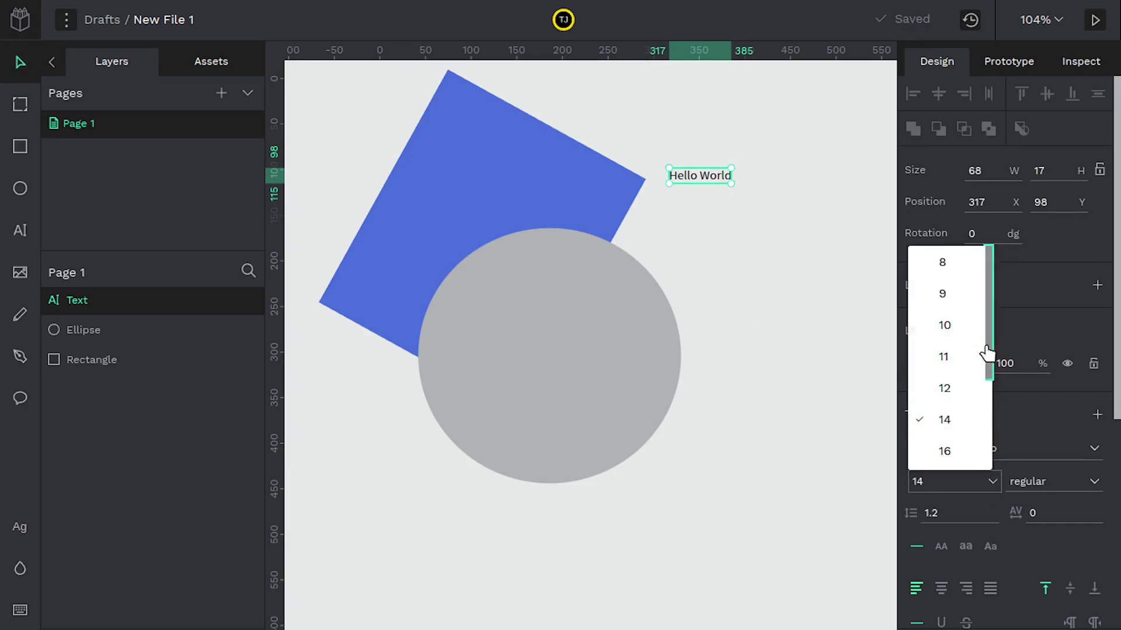
{"action": "left_click_drag", "start_coordinate": [988, 356], "coordinate": [957, 435]}
{"action": "left_click", "coordinate": [952, 425]}
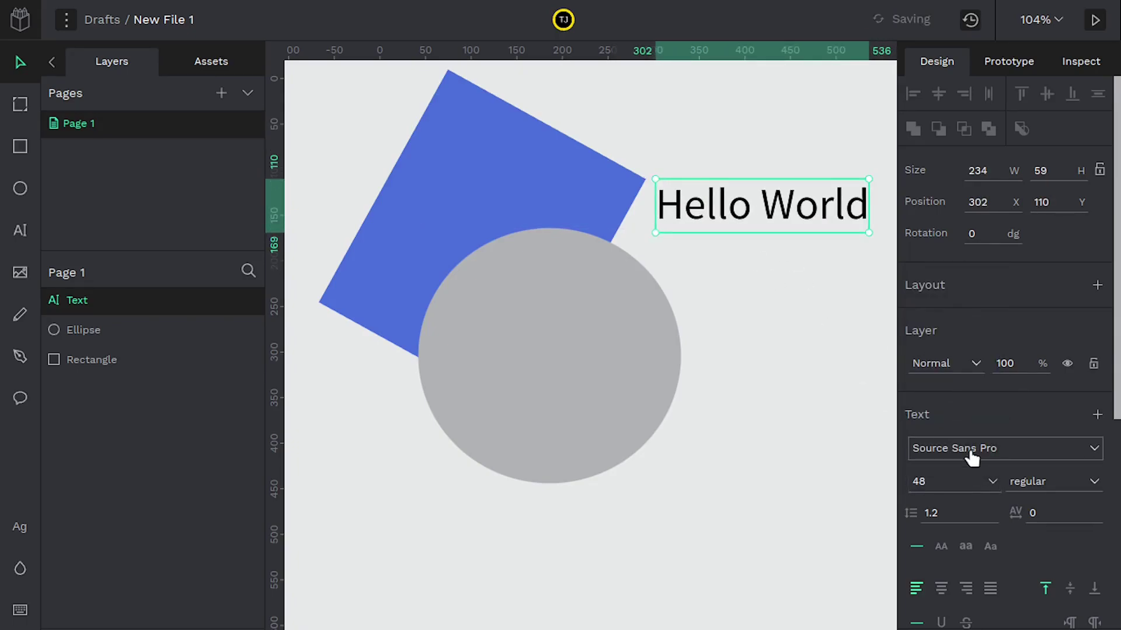
Step: Change the Hello World font from Solway to Poppins and nudge it to X 291, Y 129
{"action": "left_click", "coordinate": [969, 448]}
{"action": "left_click", "coordinate": [951, 208]}
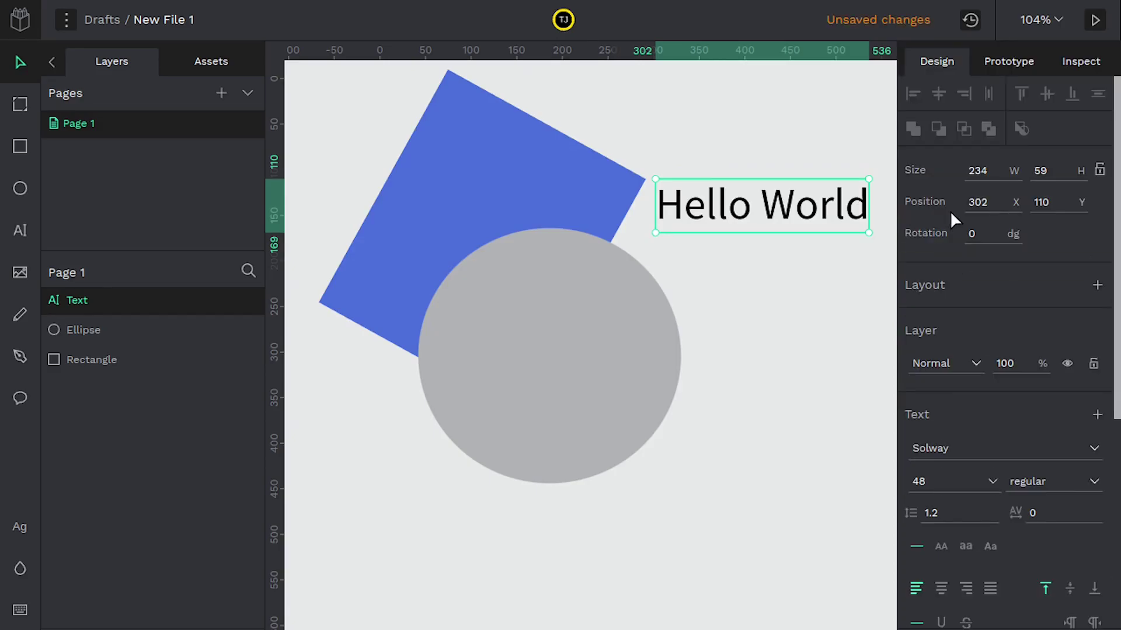
{"action": "left_click", "coordinate": [1001, 452]}
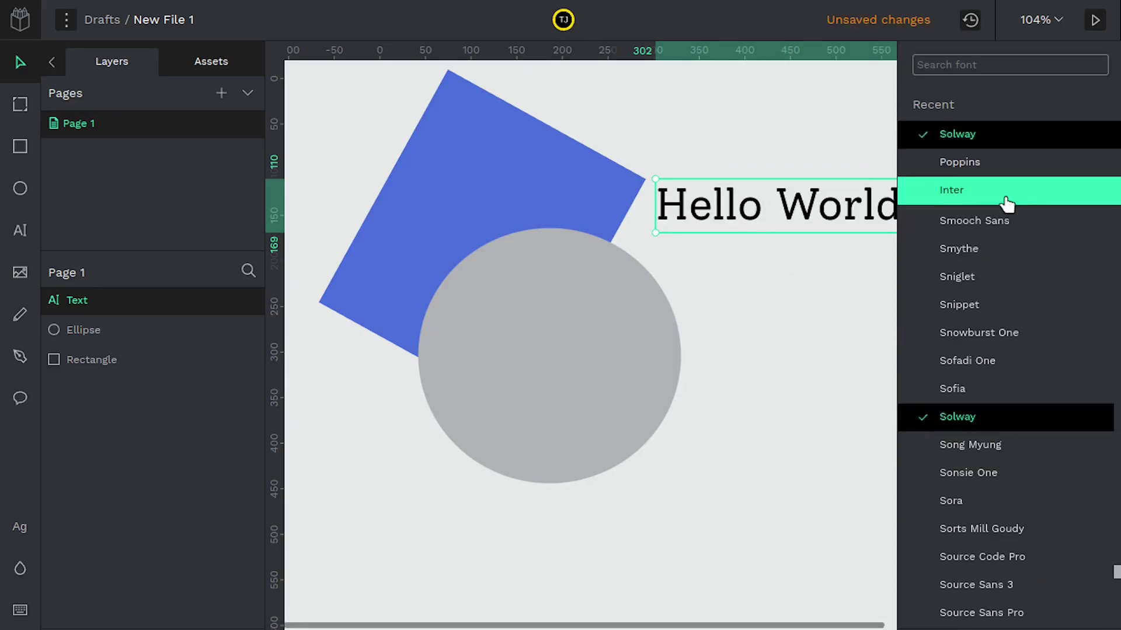
{"action": "scroll", "coordinate": [992, 246], "scroll_direction": "down", "scroll_amount": 5}
{"action": "scroll", "coordinate": [969, 202], "scroll_direction": "up", "scroll_amount": 10}
{"action": "left_click", "coordinate": [975, 162]}
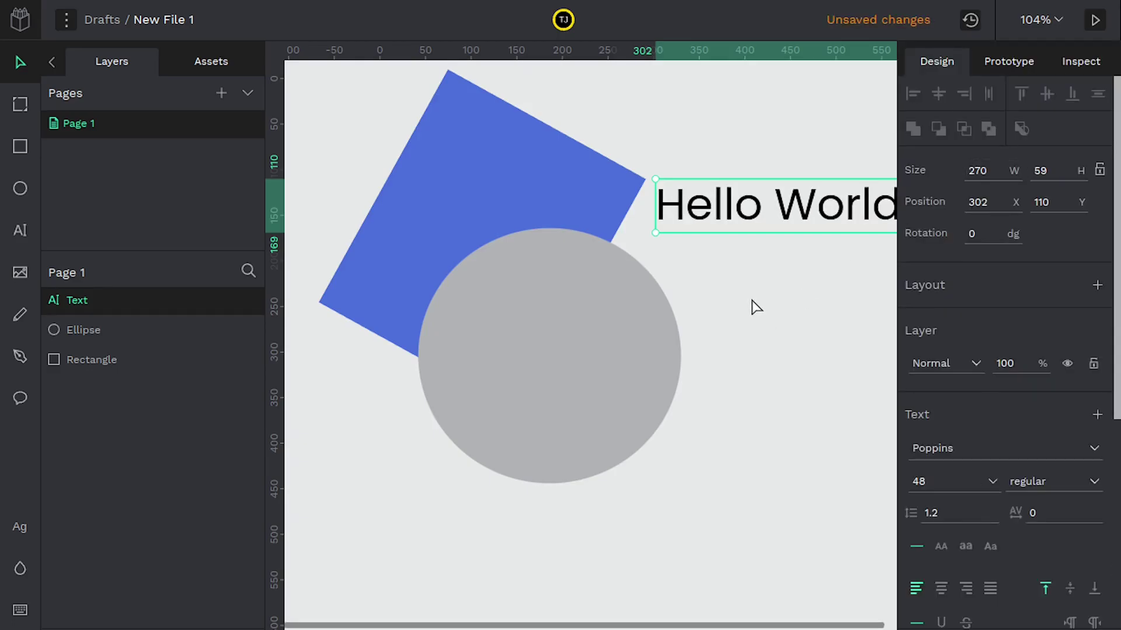
{"action": "left_click", "coordinate": [753, 305]}
{"action": "left_click_drag", "start_coordinate": [805, 200], "coordinate": [786, 243]}
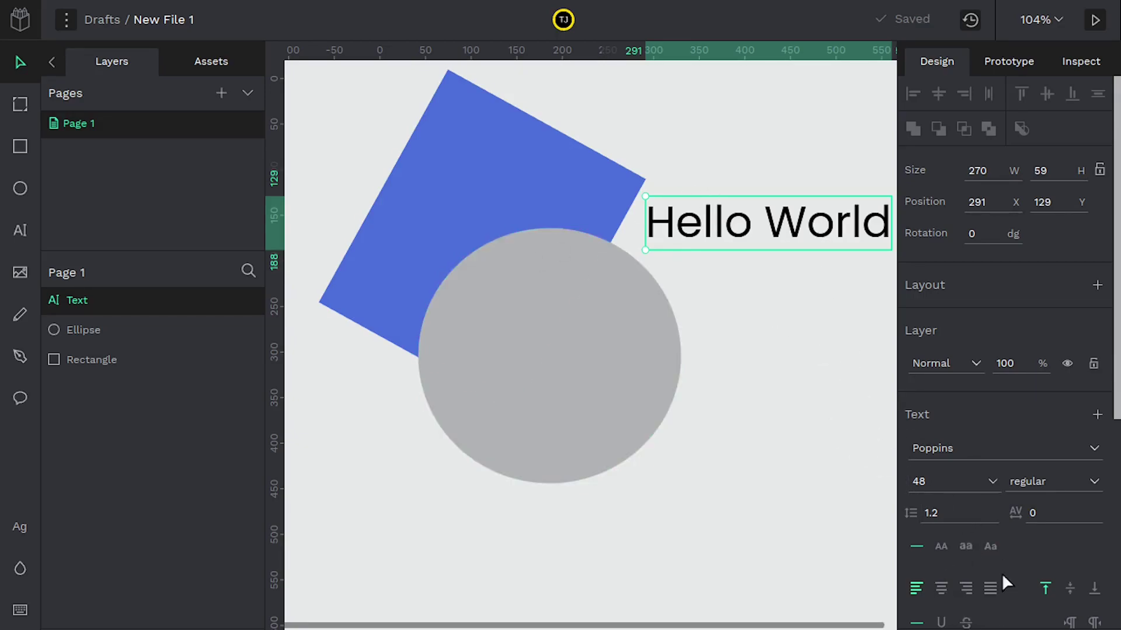
Step: Set the Hello World font weight to 900
{"action": "scroll", "coordinate": [992, 496], "scroll_direction": "down", "scroll_amount": 3}
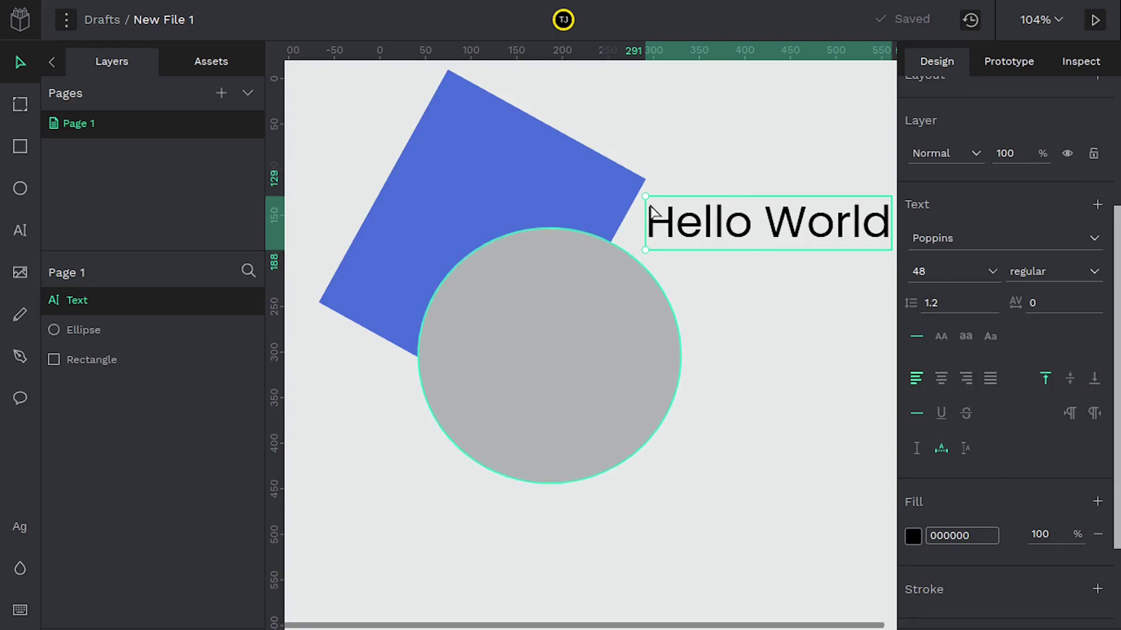
{"action": "scroll", "coordinate": [992, 403], "scroll_direction": "down", "scroll_amount": 2}
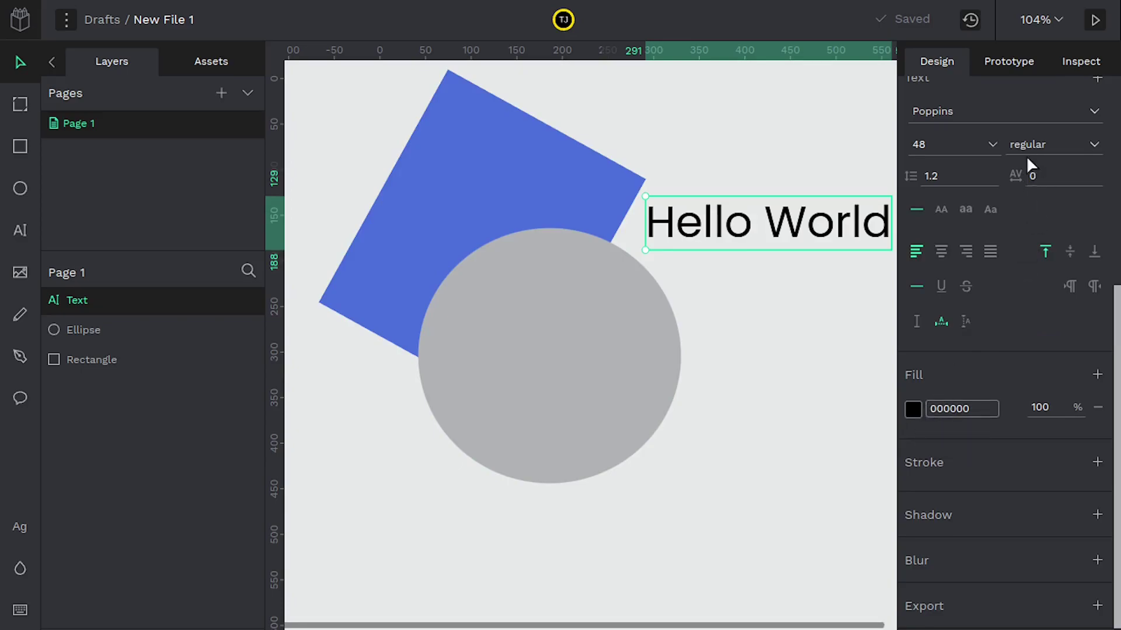
{"action": "left_click", "coordinate": [1090, 147]}
{"action": "left_click", "coordinate": [1030, 377]}
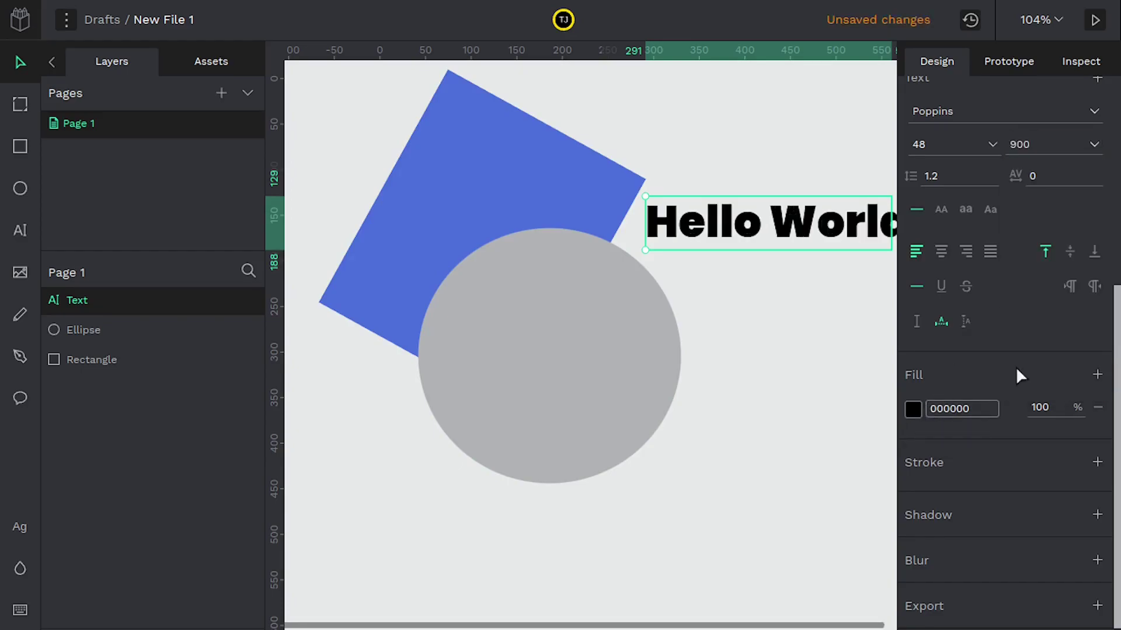
Step: Colour the Hello World text fill bright green 41e77d
{"action": "left_click", "coordinate": [913, 409]}
{"action": "left_click_drag", "start_coordinate": [771, 328], "coordinate": [856, 298]}
{"action": "left_click_drag", "start_coordinate": [810, 388], "coordinate": [792, 396]}
{"action": "left_click", "coordinate": [806, 318]}
{"action": "left_click_drag", "start_coordinate": [805, 317], "coordinate": [828, 292]}
{"action": "left_click", "coordinate": [753, 264]}
{"action": "left_click", "coordinate": [699, 225]}
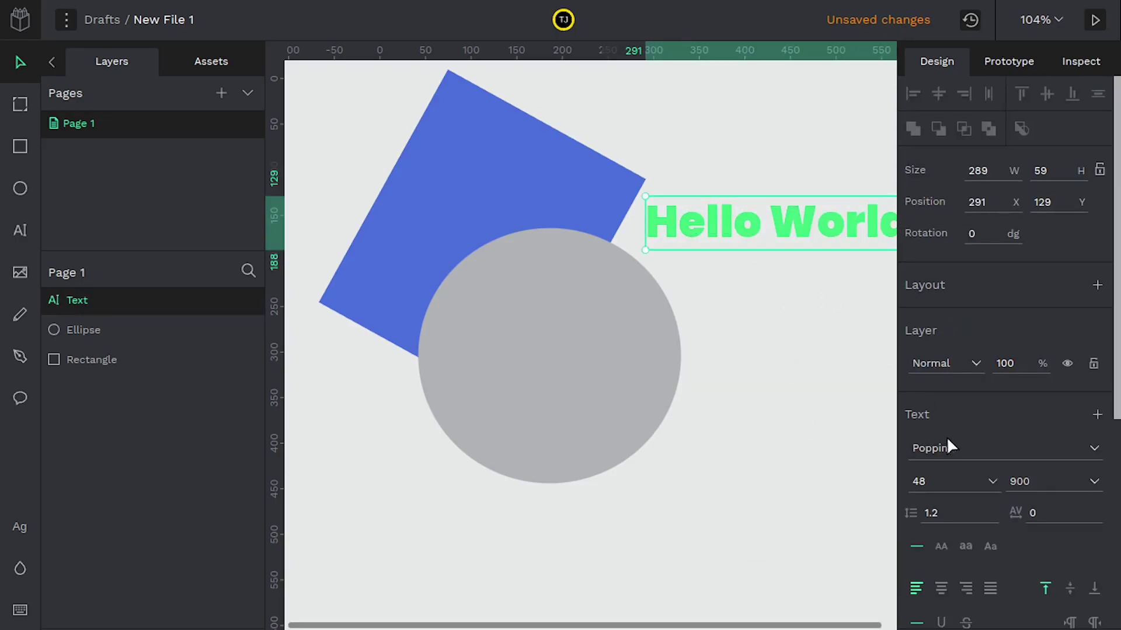
{"action": "scroll", "coordinate": [949, 446], "scroll_direction": "down", "scroll_amount": 5}
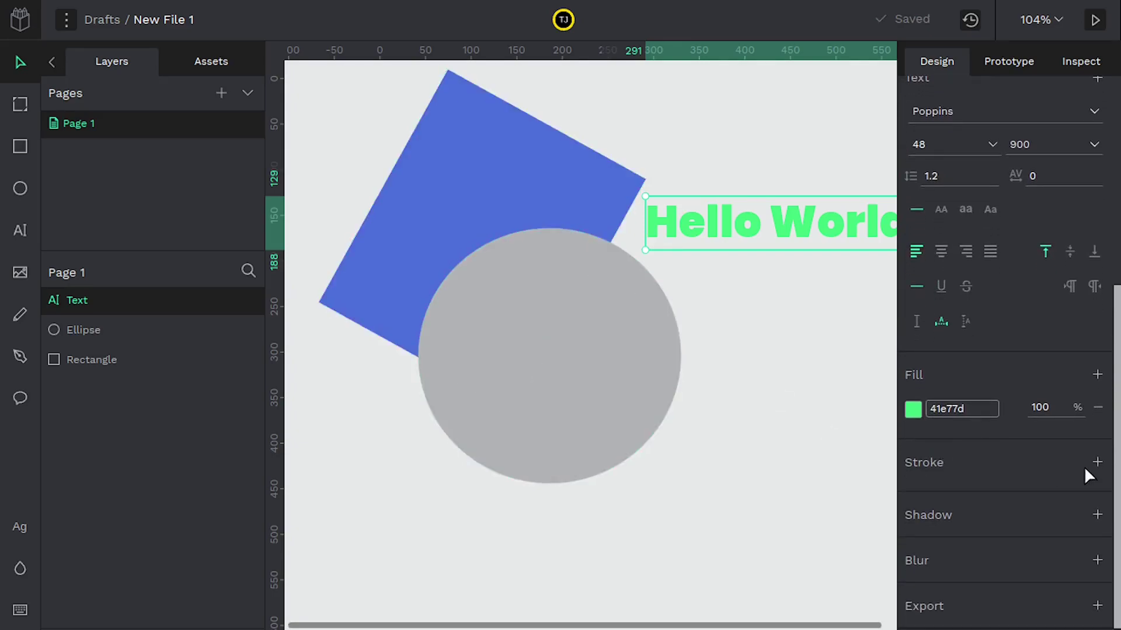
Step: Add a teal 06908b stroke to the Hello World text
{"action": "left_click", "coordinate": [1098, 462]}
{"action": "left_click", "coordinate": [912, 496]}
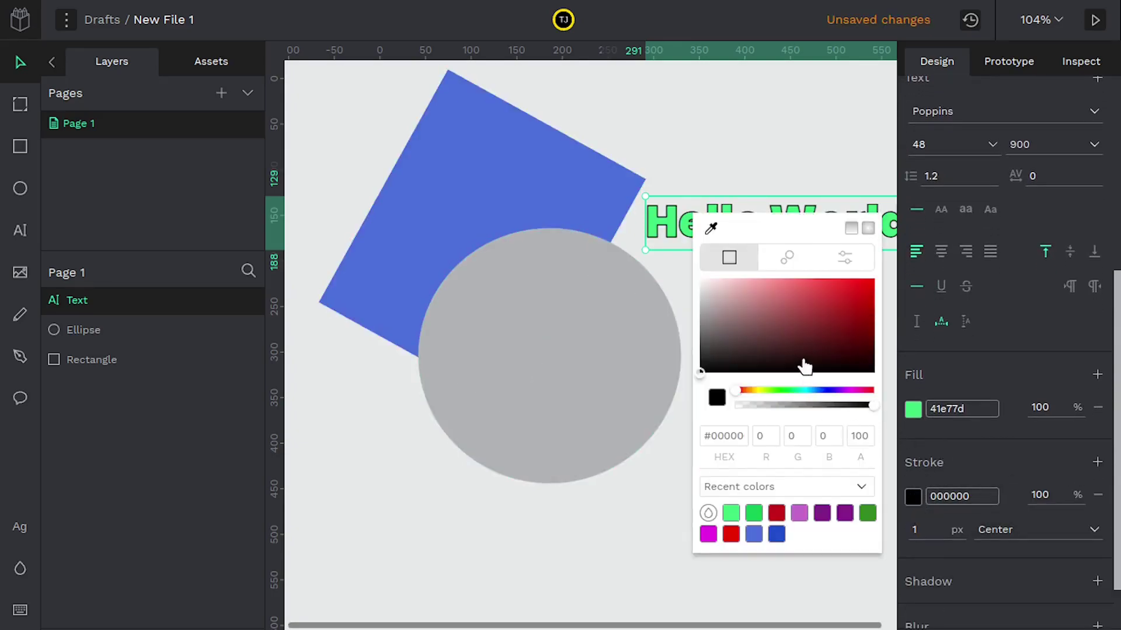
{"action": "left_click", "coordinate": [808, 301]}
{"action": "left_click", "coordinate": [804, 390]}
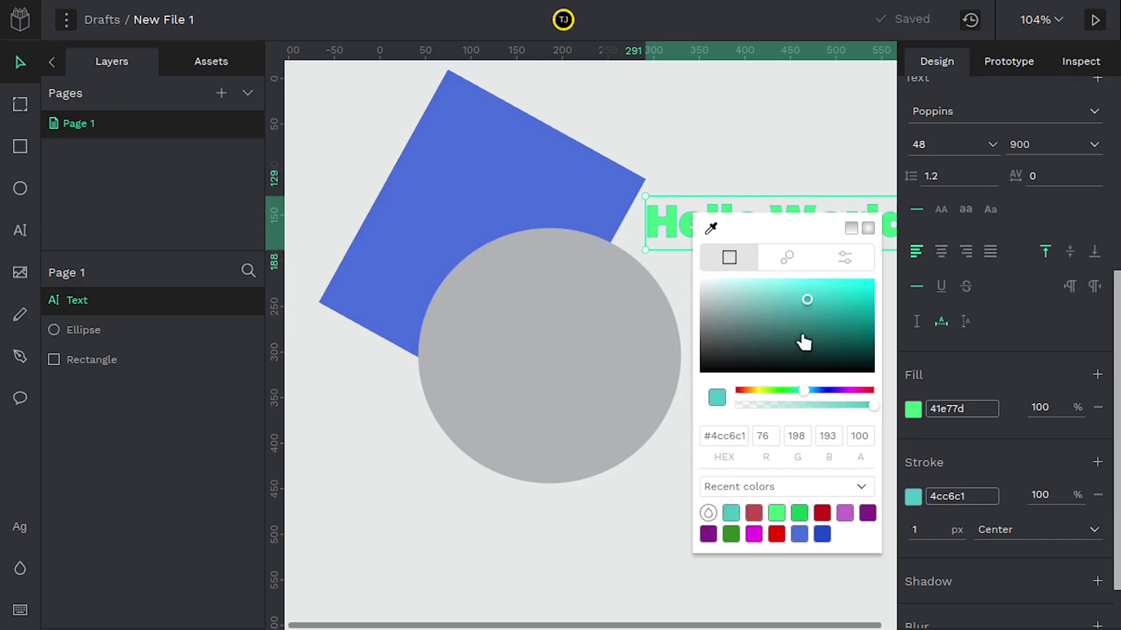
{"action": "mouse_move", "coordinate": [808, 289]}
{"action": "left_mouse_down"}
{"action": "mouse_move", "coordinate": [864, 304]}
{"action": "mouse_move", "coordinate": [867, 322]}
{"action": "left_mouse_up"}
{"action": "left_click", "coordinate": [929, 513]}
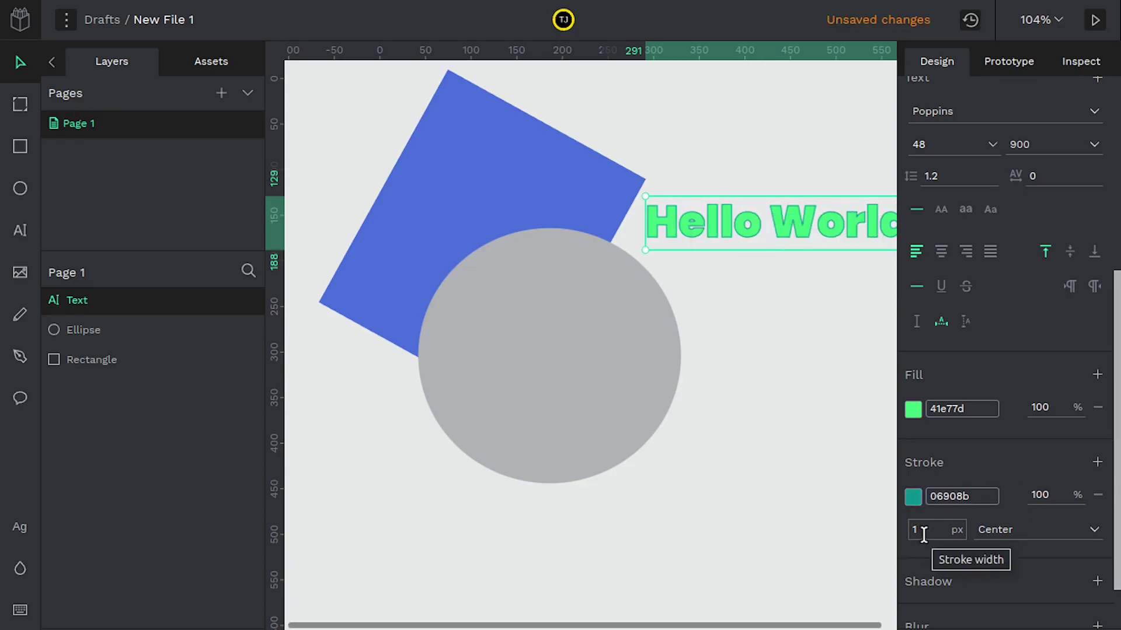
Step: Set the text stroke width to 2 px
{"action": "left_click", "coordinate": [923, 533]}
{"action": "type", "text": "4"}
{"action": "key", "text": "BackSpace"}
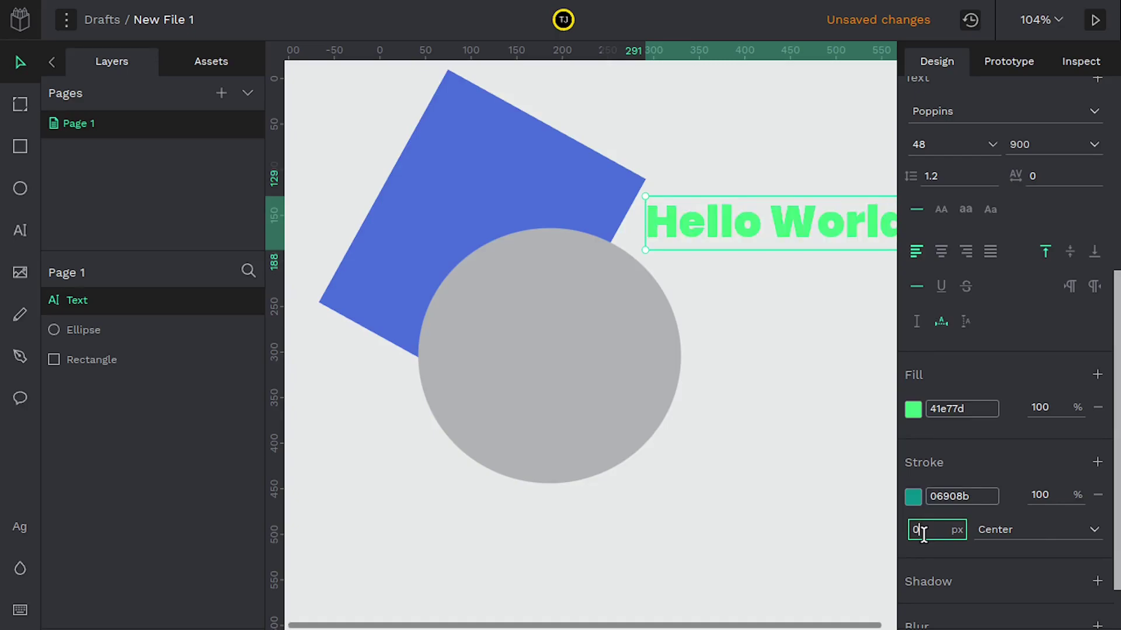
{"action": "type", "text": "2"}
{"action": "left_click", "coordinate": [813, 413]}
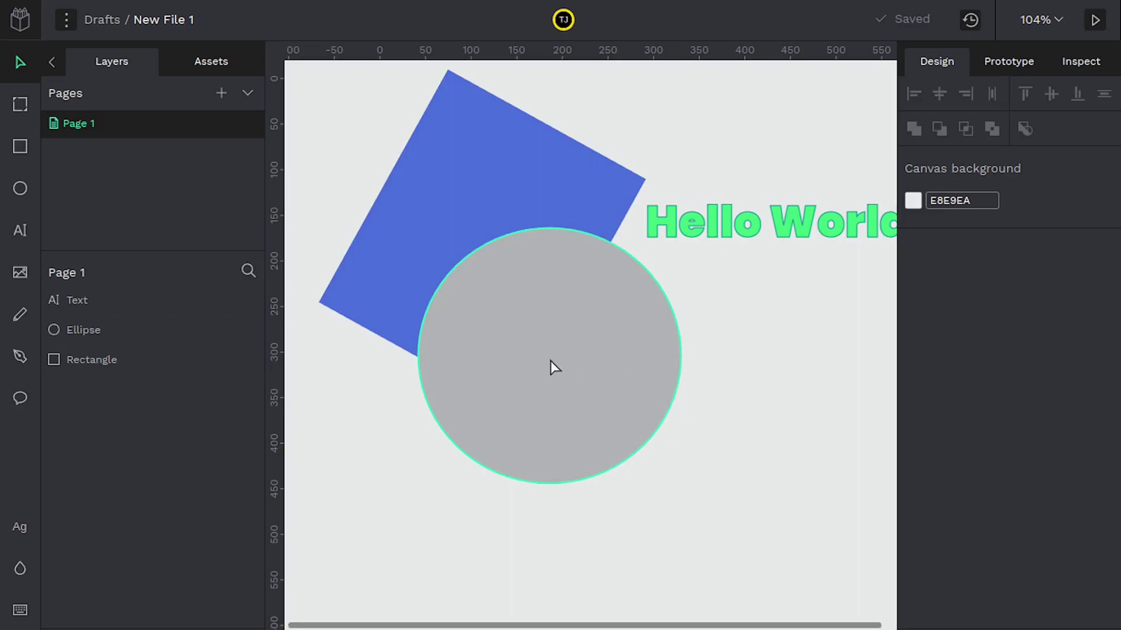
Step: Draw a black freehand curve below and left of the grey circle
{"action": "left_click", "coordinate": [24, 318]}
{"action": "mouse_move", "coordinate": [366, 404]}
{"action": "left_mouse_down"}
{"action": "mouse_move", "coordinate": [388, 465]}
{"action": "mouse_move", "coordinate": [477, 523]}
{"action": "mouse_move", "coordinate": [528, 540]}
{"action": "mouse_move", "coordinate": [616, 512]}
{"action": "left_mouse_up"}
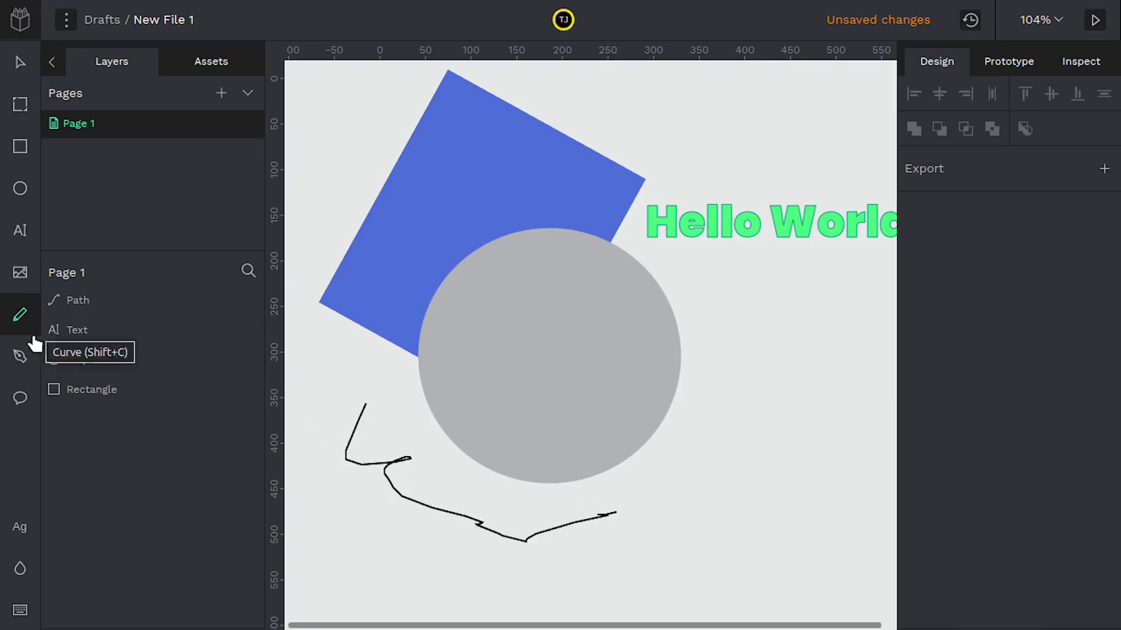
Step: Draw an angular path with a curved loop, about 181×243, right of the circle
{"action": "left_click", "coordinate": [24, 357]}
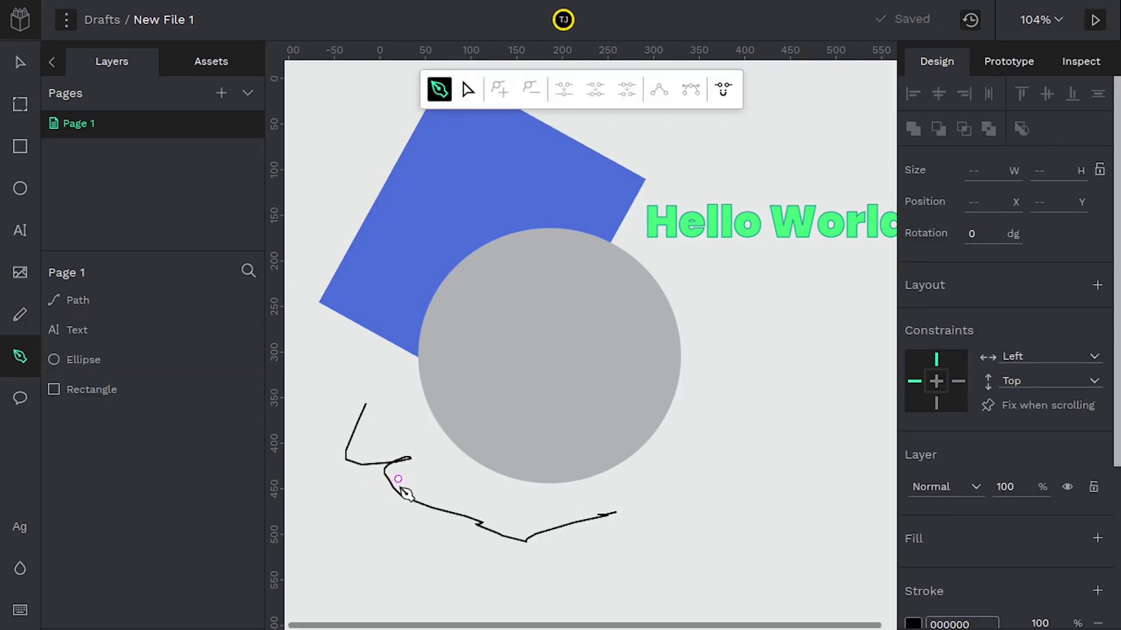
{"action": "left_click", "coordinate": [705, 310]}
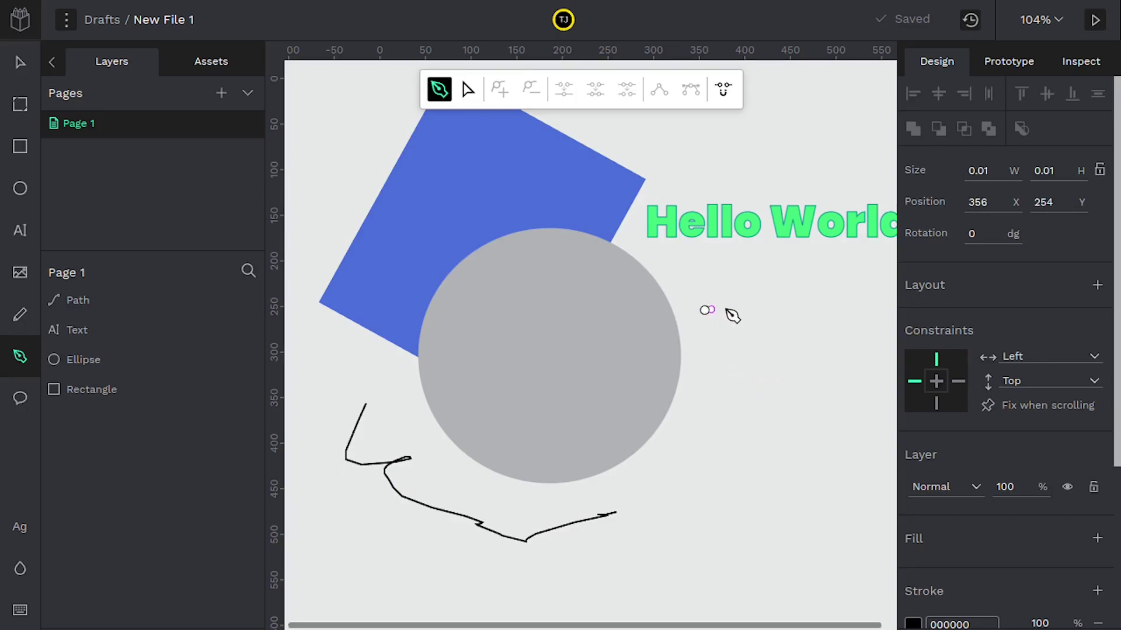
{"action": "left_click", "coordinate": [831, 376]}
{"action": "left_click", "coordinate": [805, 514]}
{"action": "left_click", "coordinate": [705, 470]}
{"action": "left_click", "coordinate": [742, 434]}
{"action": "left_click", "coordinate": [695, 372]}
{"action": "left_click_drag", "start_coordinate": [742, 369], "coordinate": [778, 447]}
{"action": "left_click_drag", "start_coordinate": [699, 336], "coordinate": [808, 257]}
{"action": "left_click", "coordinate": [705, 314]}
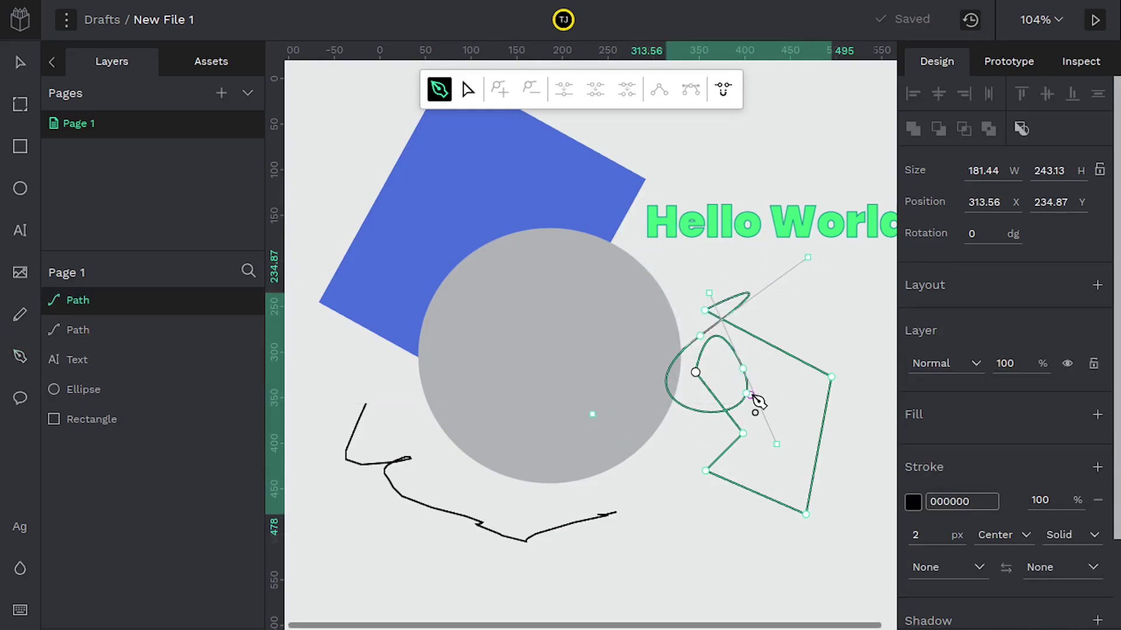
{"action": "key", "text": "Escape"}
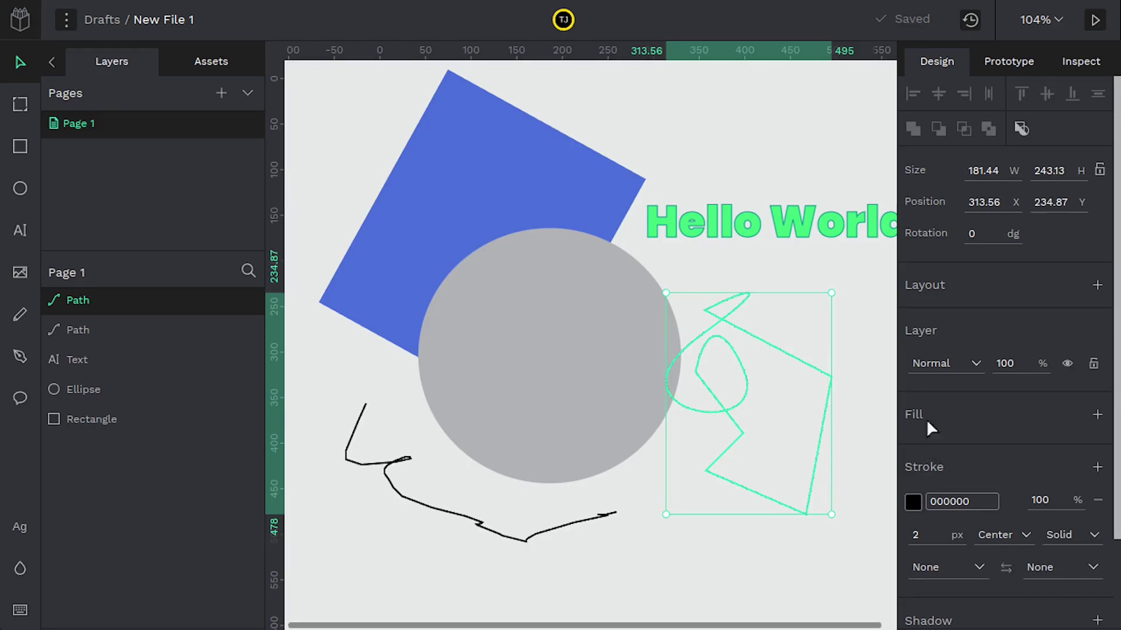
Step: Give the looping path a blue 4f6fd2 fill, keeping its black outline
{"action": "left_click", "coordinate": [1097, 415]}
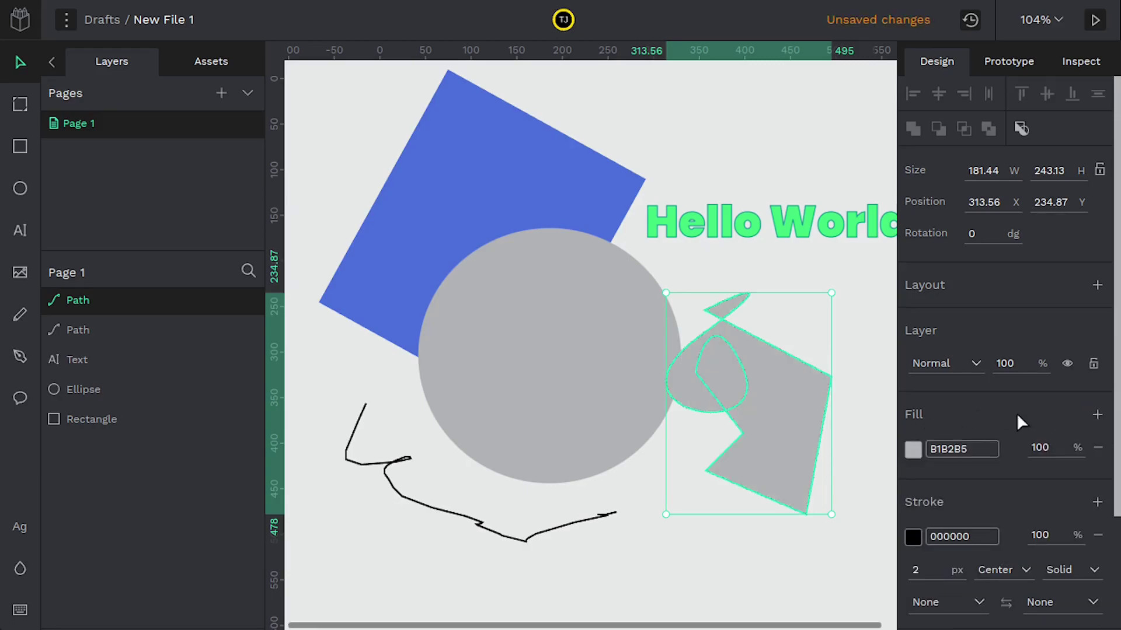
{"action": "left_click", "coordinate": [913, 450]}
{"action": "left_click", "coordinate": [806, 298]}
{"action": "left_click_drag", "start_coordinate": [806, 297], "coordinate": [812, 295]}
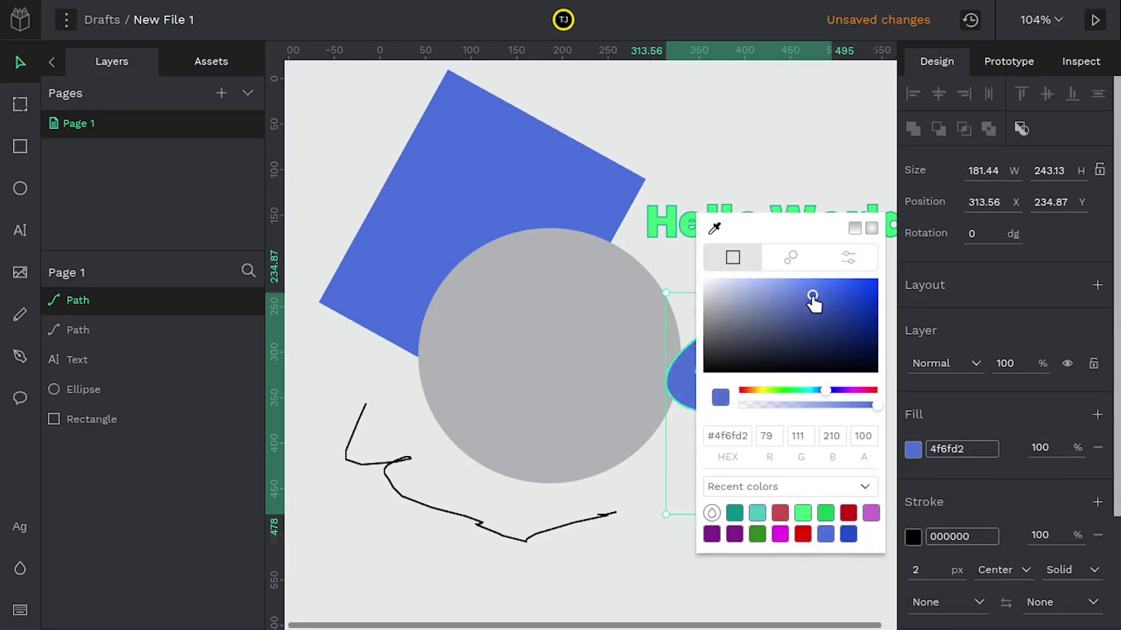
{"action": "left_click", "coordinate": [539, 518]}
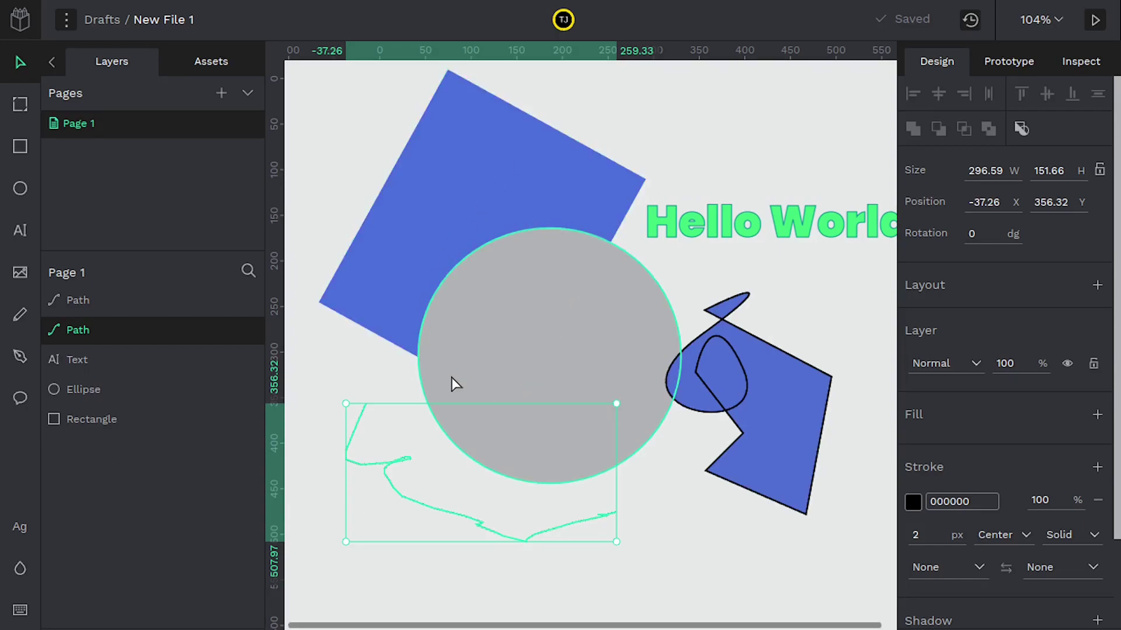
{"action": "left_click", "coordinate": [19, 104]}
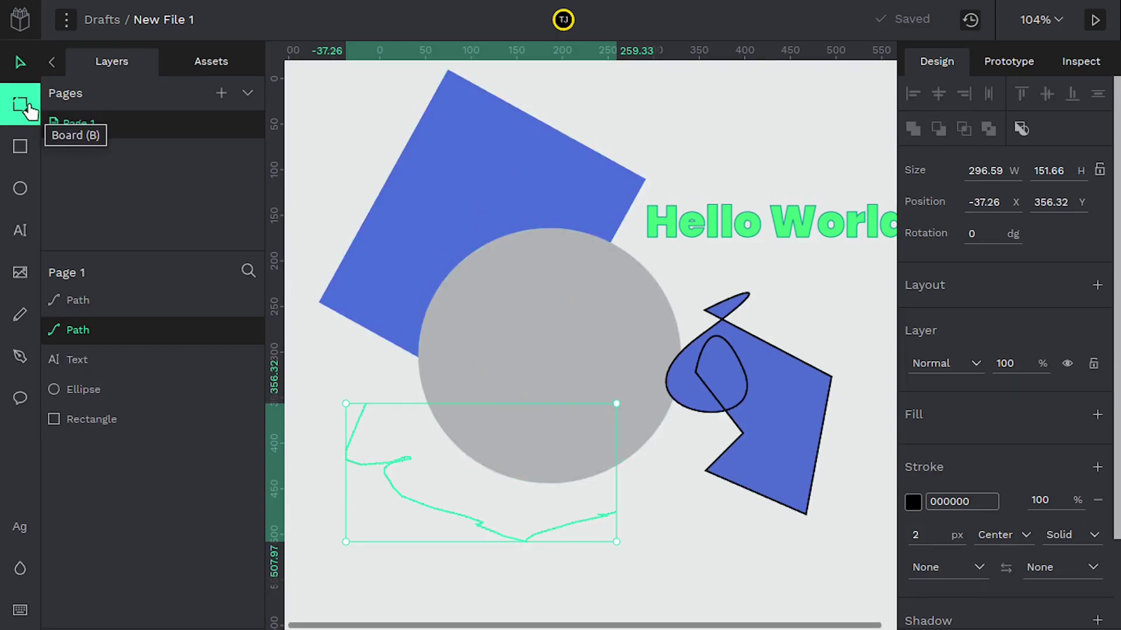
{"action": "key", "text": "v"}
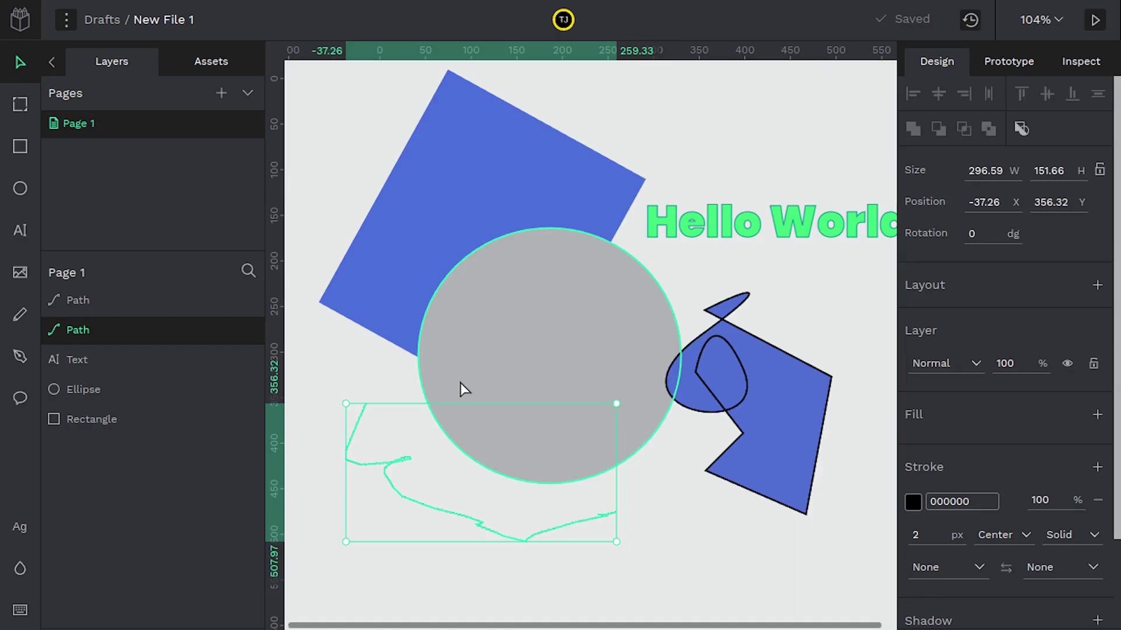